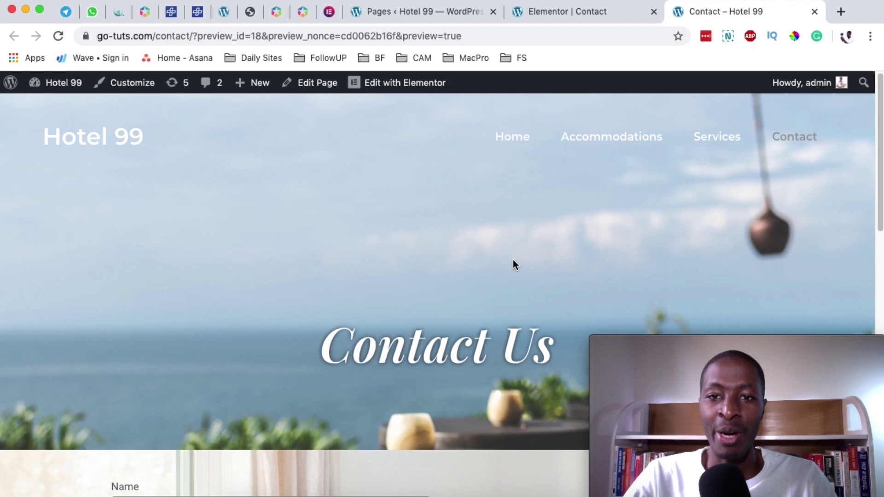
- Scroll through the live Contact page preview
scroll(513, 263, "down", 5)
scroll(511, 259, "down", 2)
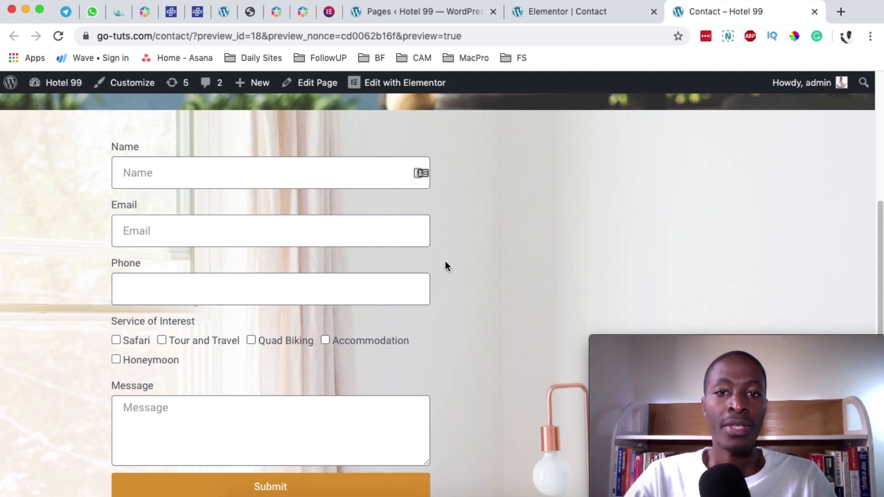
scroll(471, 260, "down", 1)
scroll(473, 261, "up", 8)
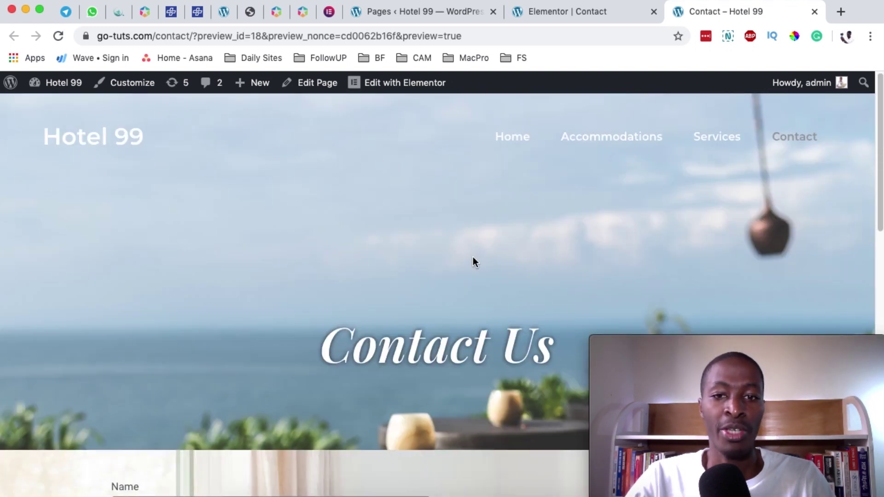
scroll(472, 258, "down", 8)
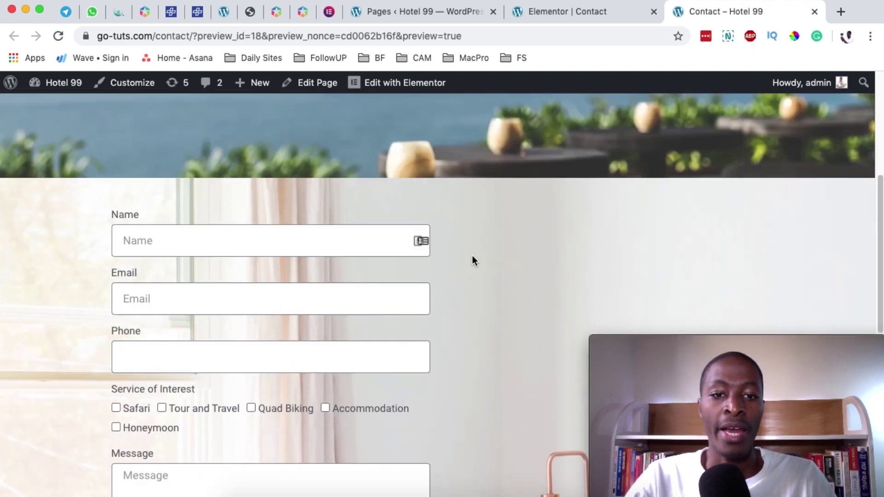
scroll(294, 274, "up", 1)
scroll(295, 271, "down", 2)
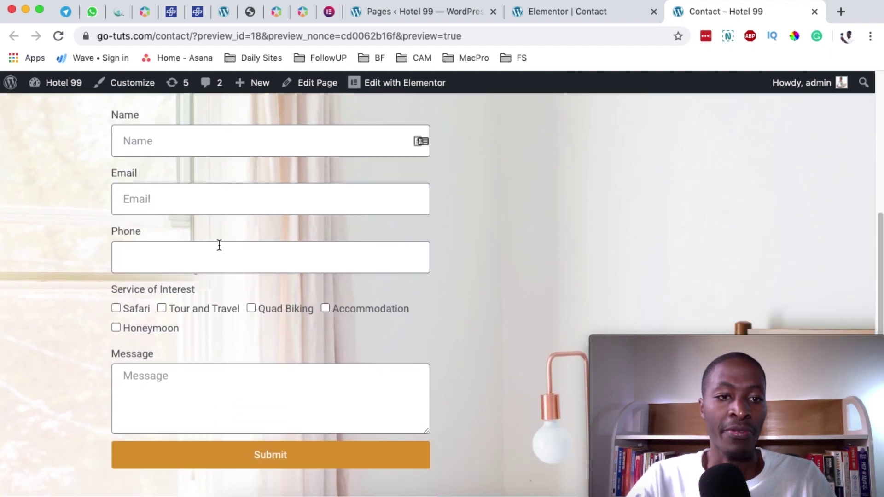
scroll(258, 260, "down", 2)
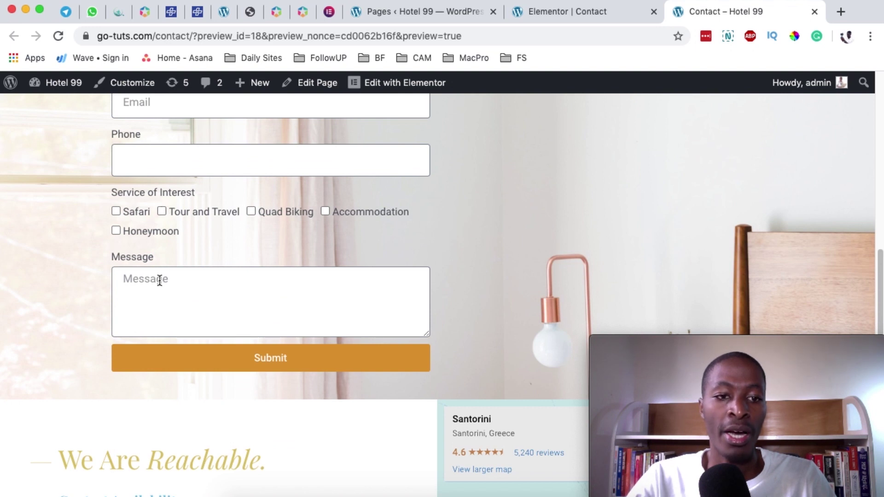
- Try the live Message box, then return to the 'Elementor | Contact' editor tab
left_click(396, 282)
scroll(481, 276, "up", 3)
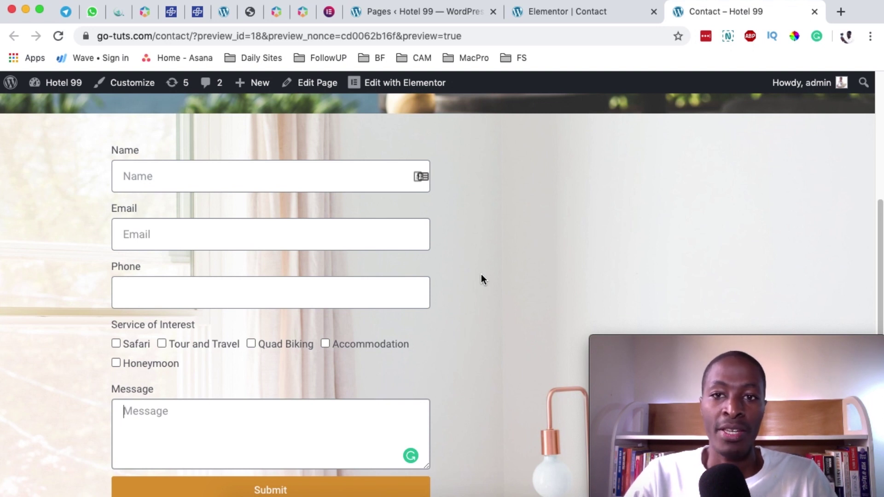
key("ctrl+shift+Tab")
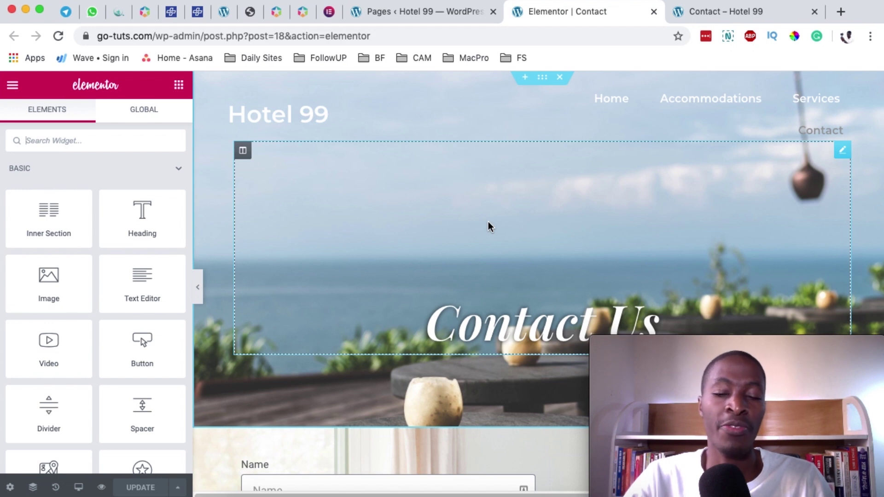
- Duplicate the contact form section so an identical copy sits directly beneath it
scroll(482, 253, "down", 8)
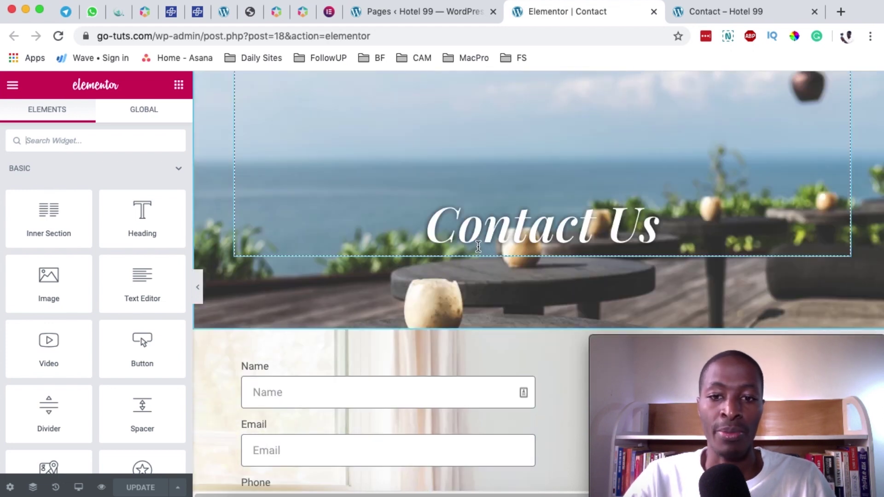
scroll(481, 231, "down", 2)
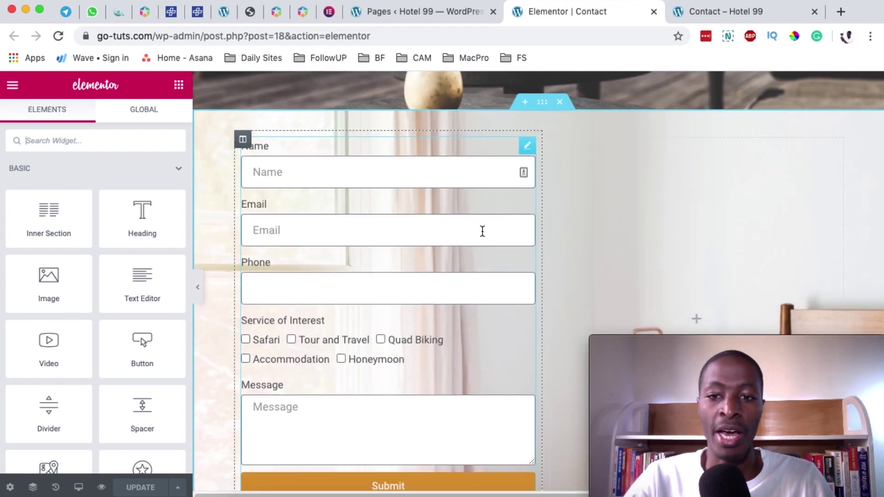
left_click(539, 98)
right_click(539, 98)
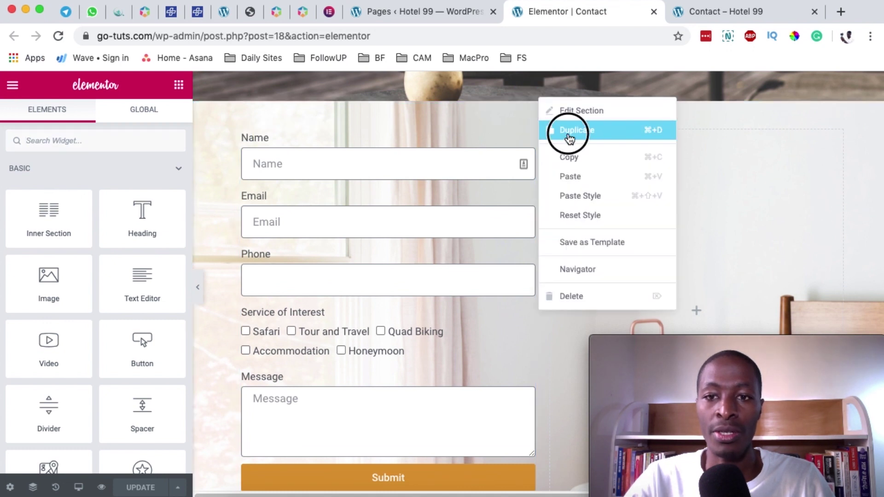
left_click(464, 231)
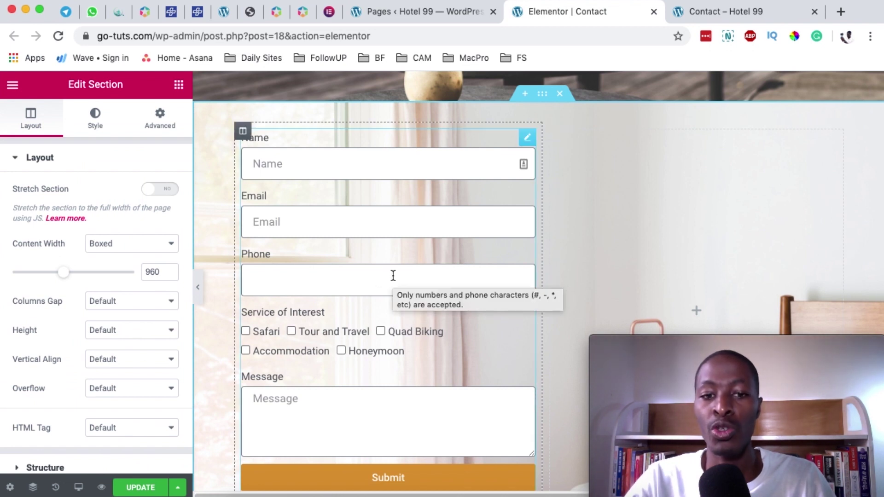
scroll(595, 282, "down", 1)
scroll(595, 276, "down", 10)
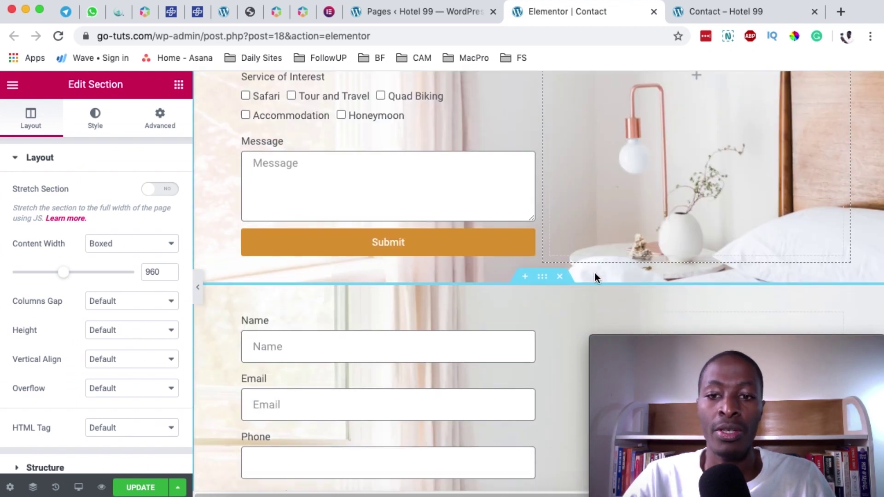
scroll(595, 272, "up", 5)
scroll(595, 272, "down", 3)
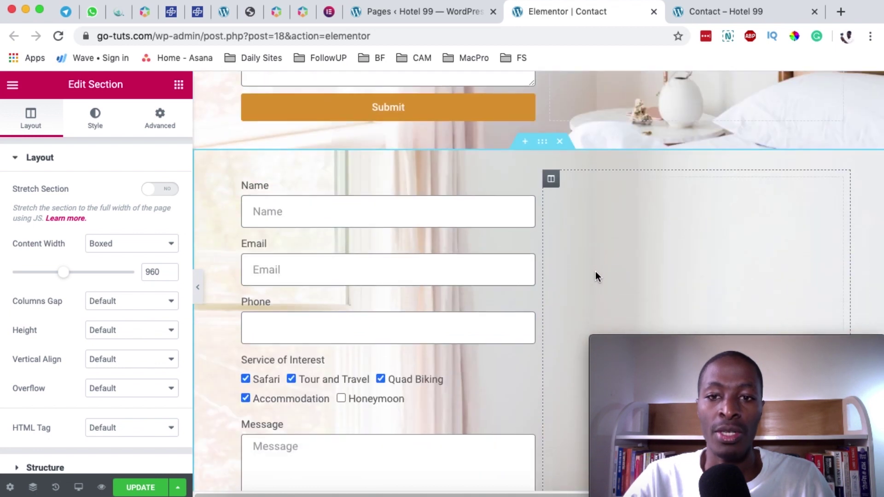
scroll(587, 237, "down", 1)
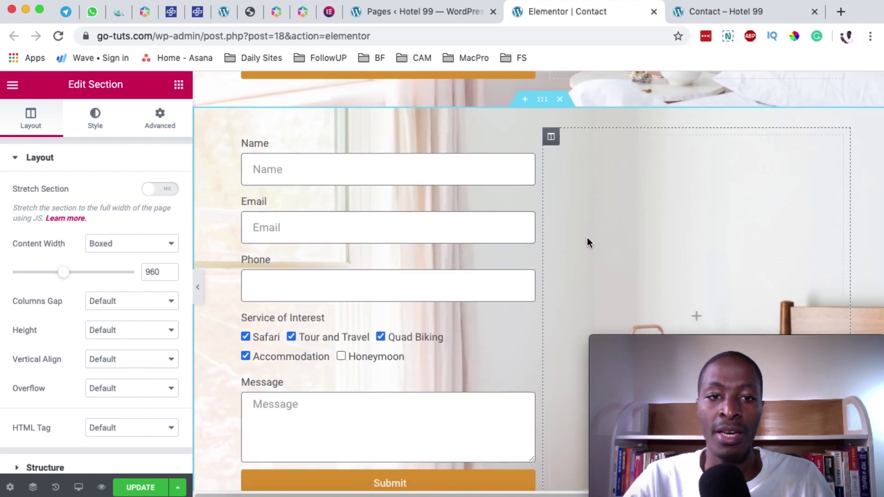
mouse_move(523, 164)
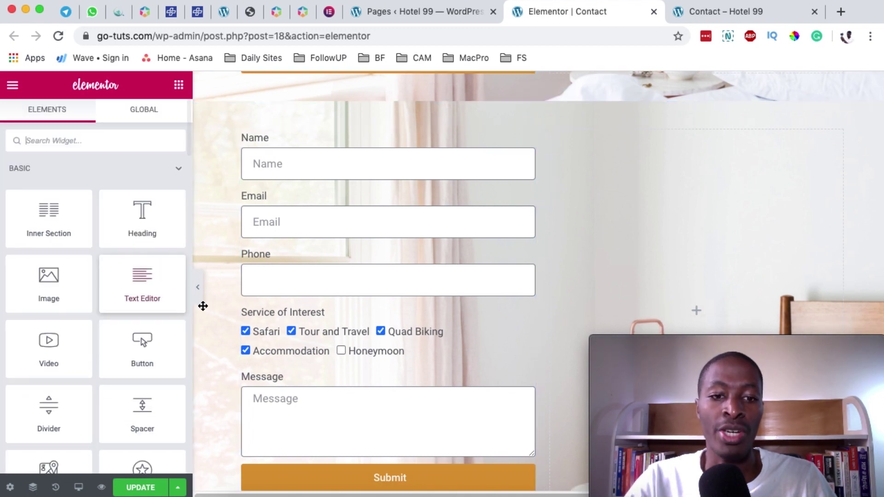
- Delete the copied form and drop a new Form widget into the empty column
right_click(527, 143)
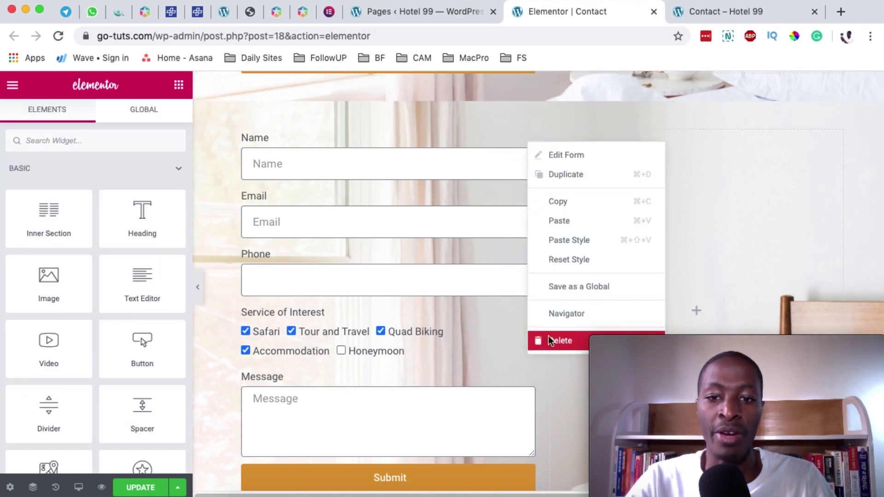
left_click(548, 341)
left_click(87, 140)
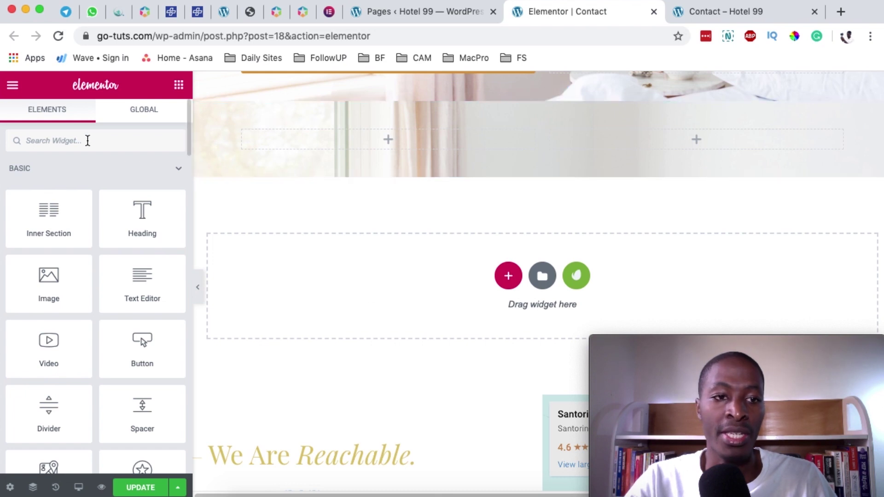
type("form")
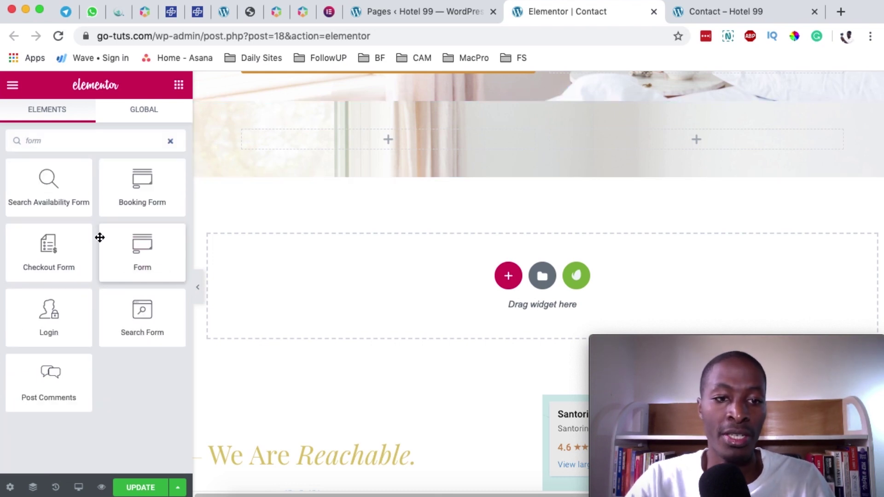
left_click_drag(158, 256, 367, 138)
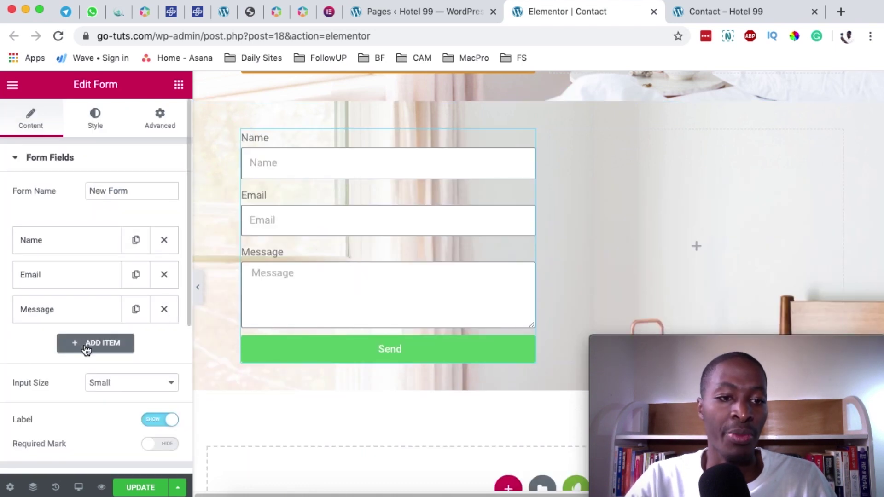
- Add a Tel field labelled 'Phone' with placeholder 'Phone'
scroll(118, 341, "down", 1)
left_click(118, 340)
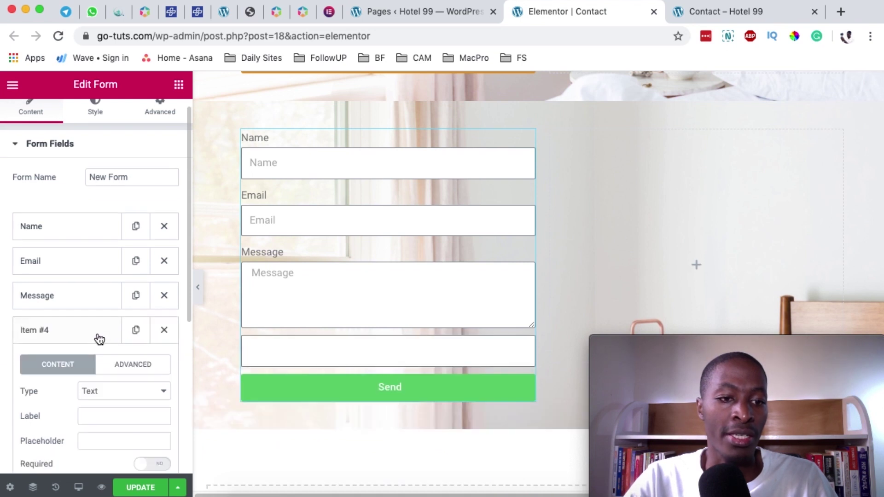
left_click(71, 332)
left_click(72, 333)
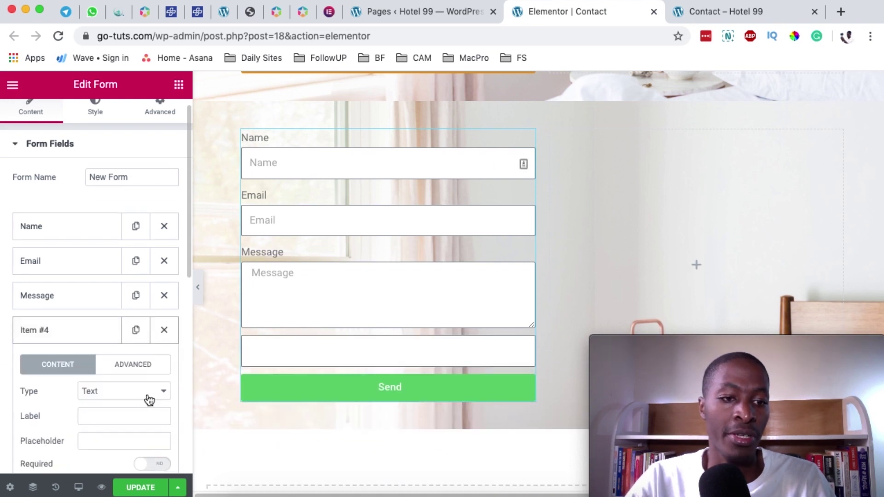
left_click(115, 389)
scroll(119, 460, "down", 5)
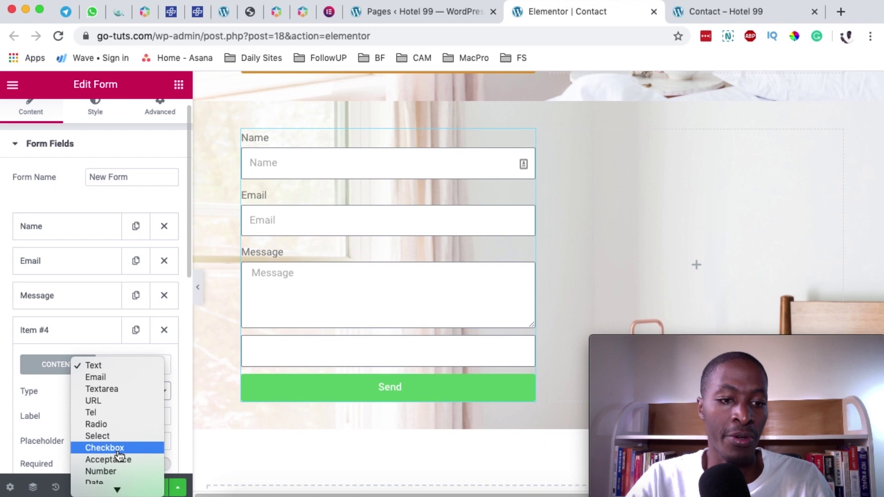
left_click(91, 375)
left_click(105, 412)
type("Phone")
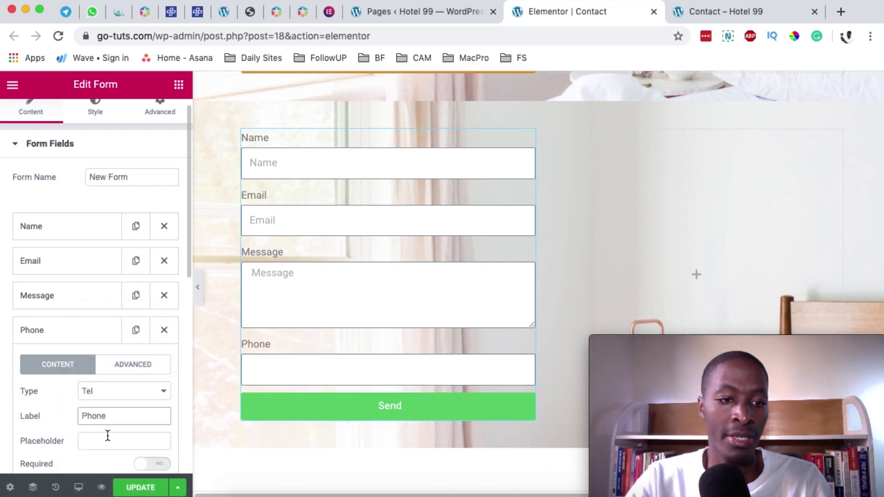
left_click(108, 437)
type("Phone")
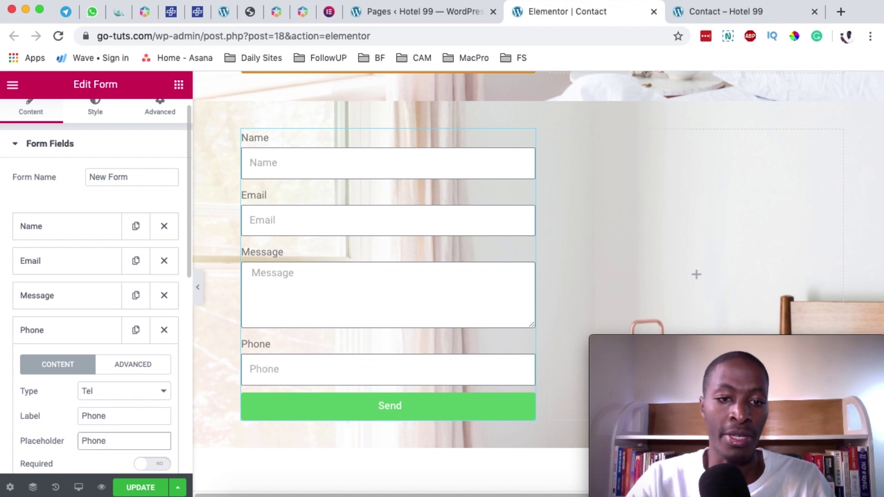
left_click(71, 332)
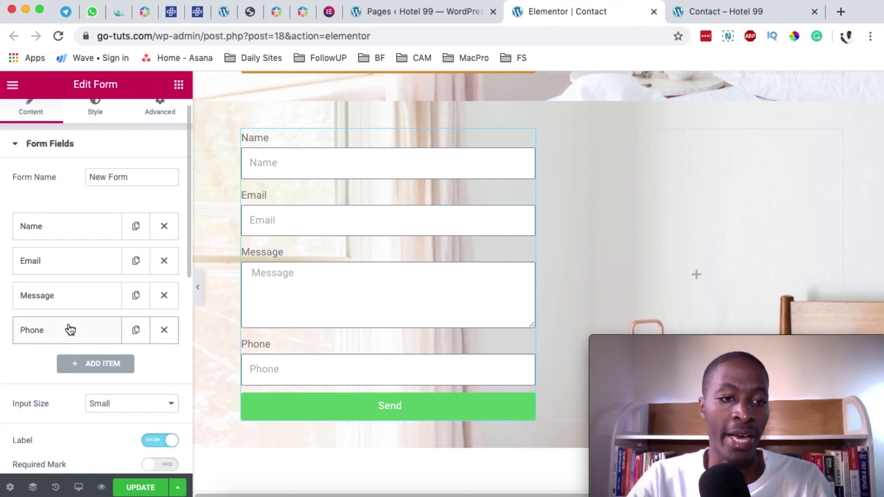
- Add a Checkbox field labelled 'Service of your interest' after Phone
scroll(92, 357, "down", 1)
left_click(94, 343)
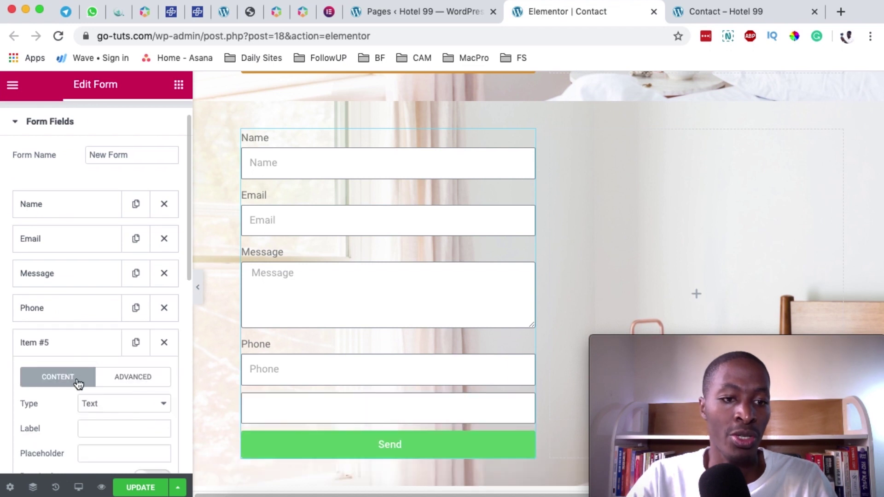
scroll(85, 368, "down", 3)
left_click(122, 355)
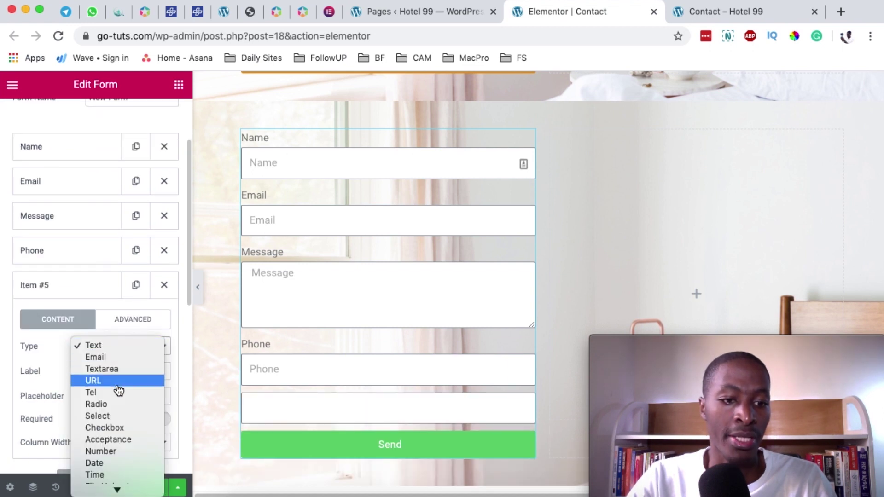
scroll(124, 419, "down", 3)
scroll(123, 418, "down", 1)
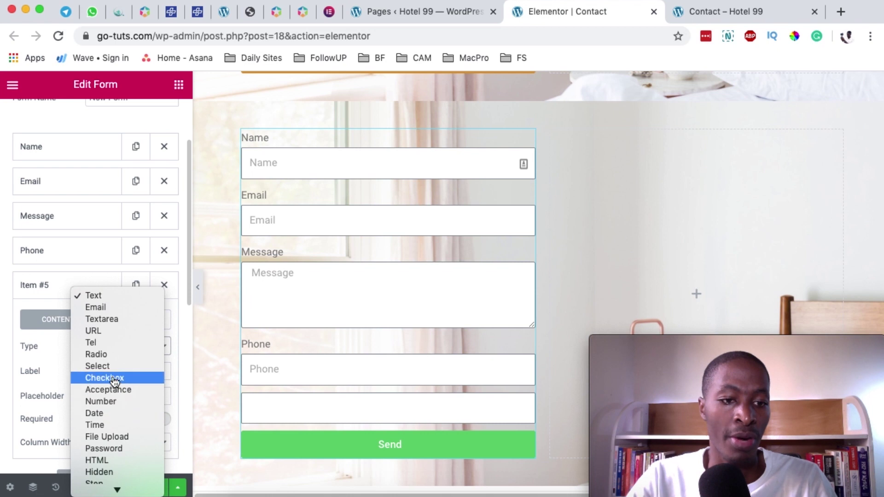
left_click(112, 376)
left_click(106, 374)
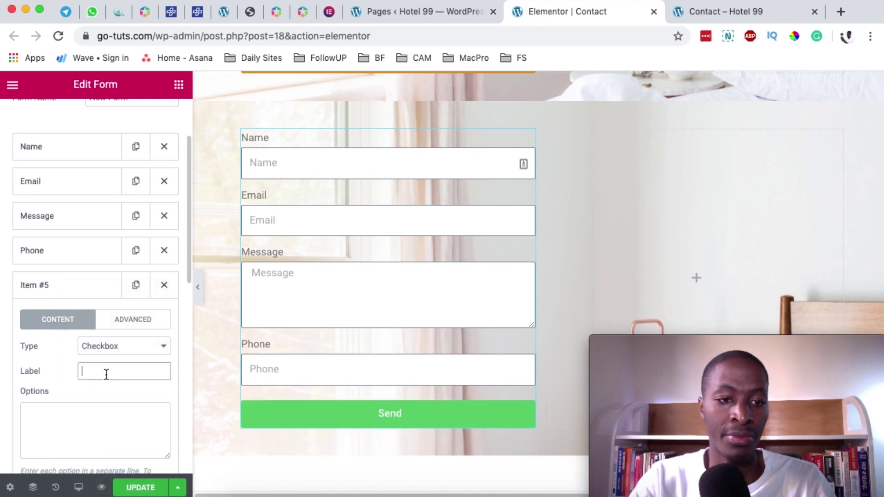
type("Service of y")
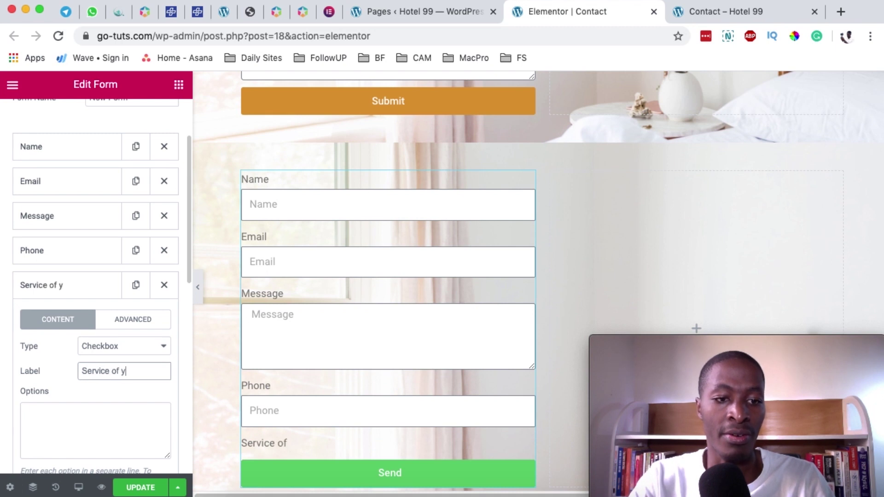
type("our inTerest")
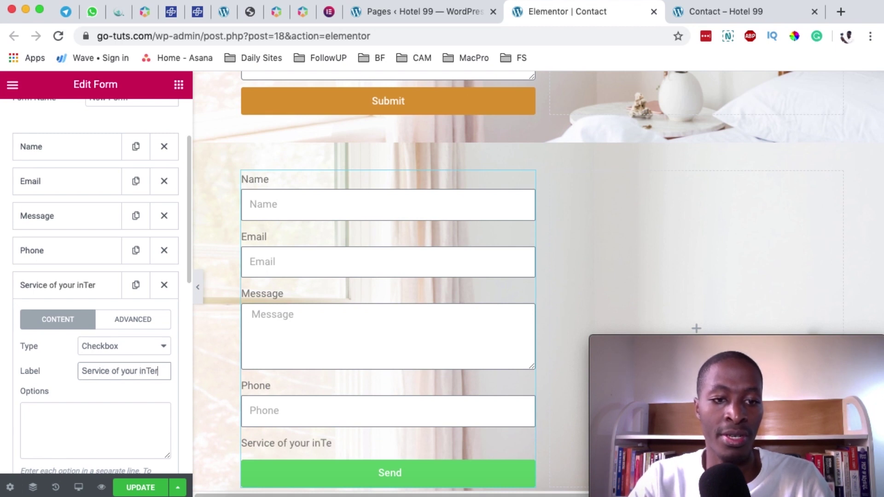
scroll(76, 342, "down", 3)
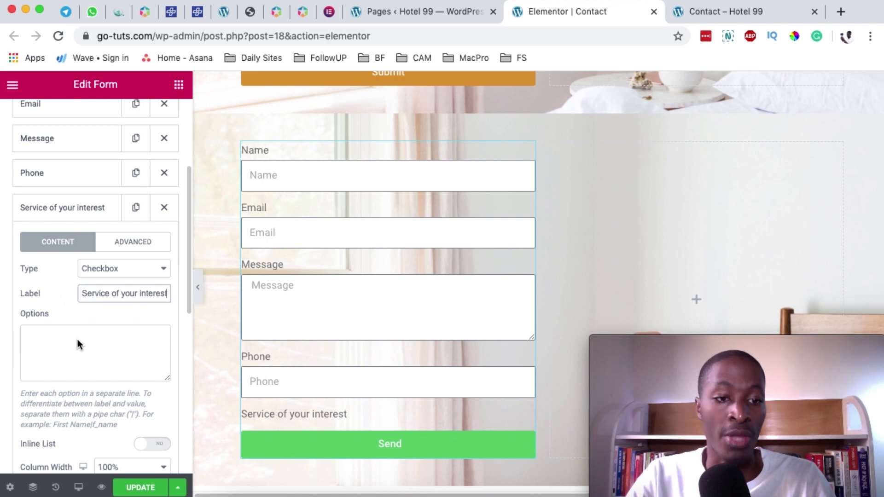
scroll(76, 337, "down", 4)
left_click(33, 151)
- Enter the checkbox options Safari, Tour and Travel, Qaud Biking and Accommodation
type("Safari")
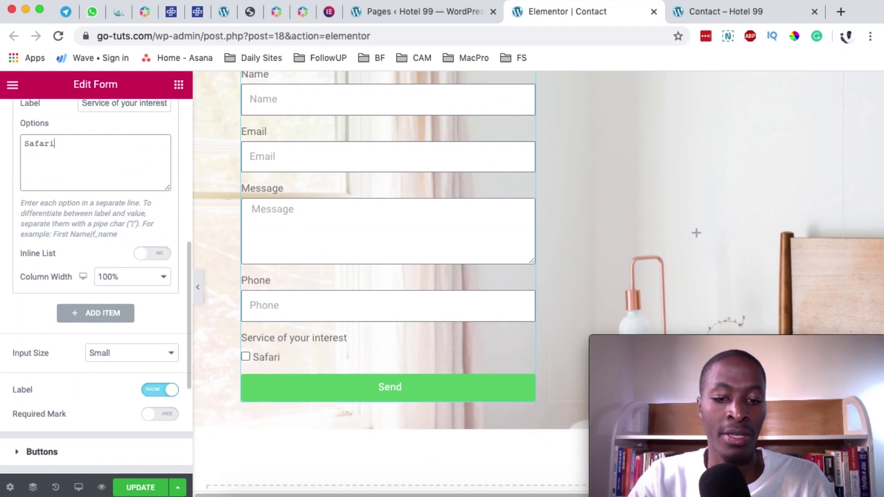
type("|")
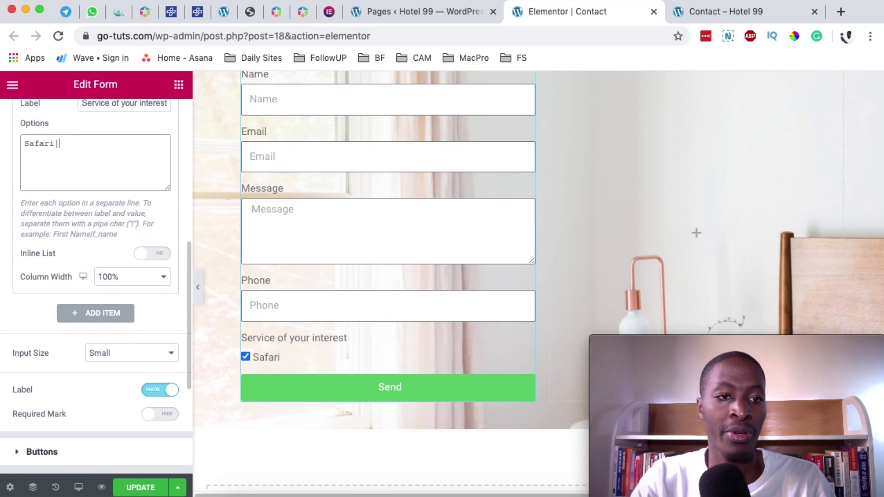
key("Return")
type("E")
key("BackSpace")
type("To")
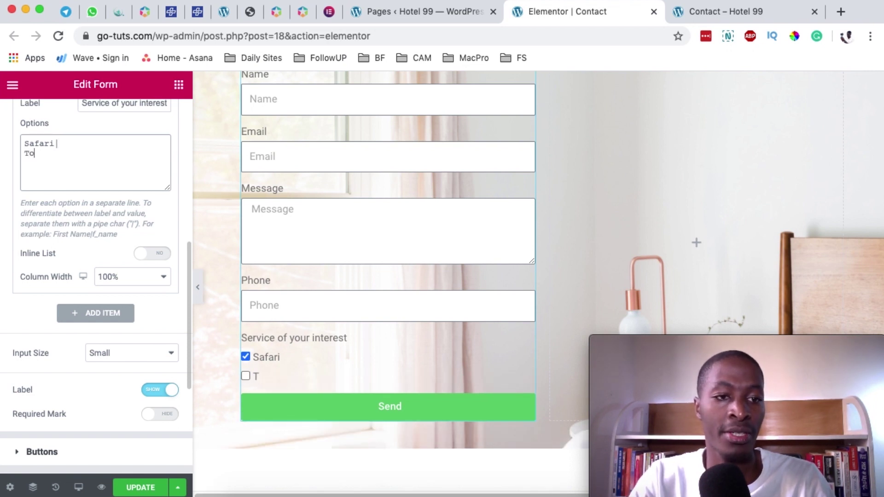
type("ur and Travel")
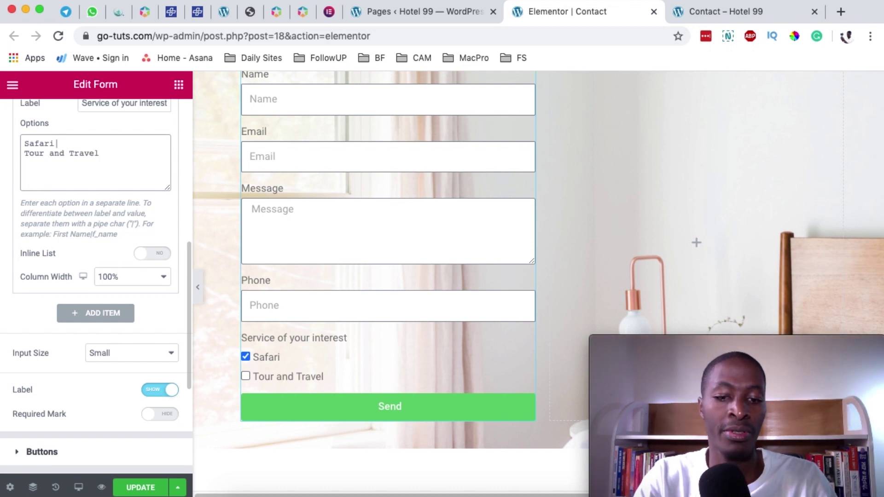
type("|")
key("Return")
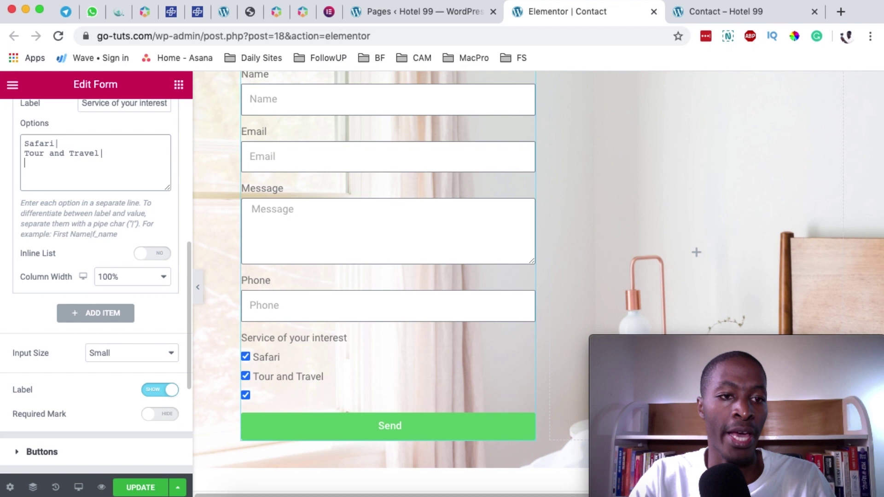
type("Q")
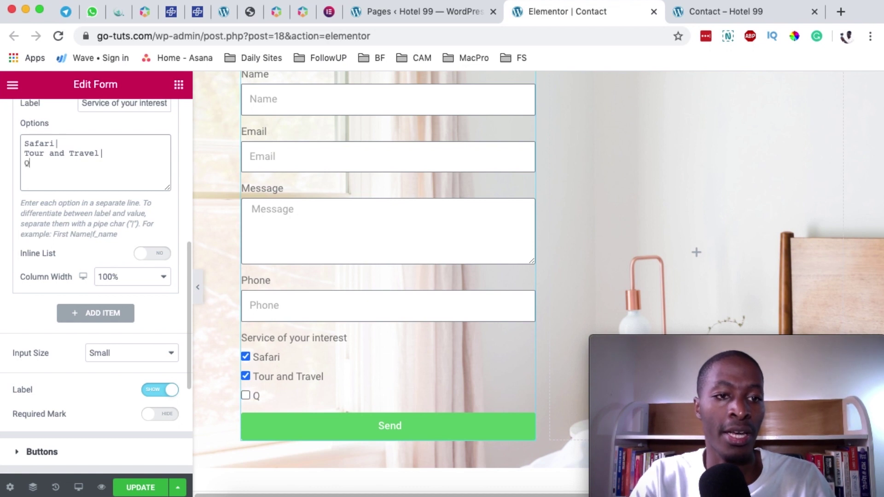
type("aud Bik")
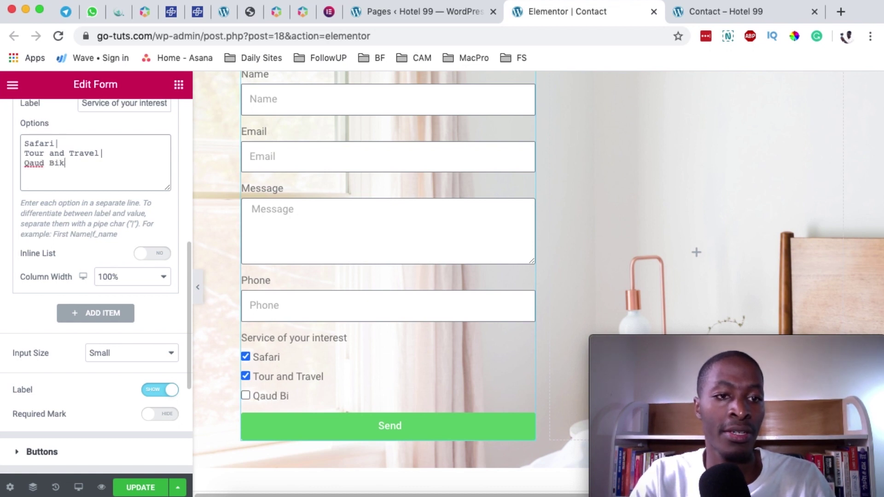
type("ing|")
key("Return")
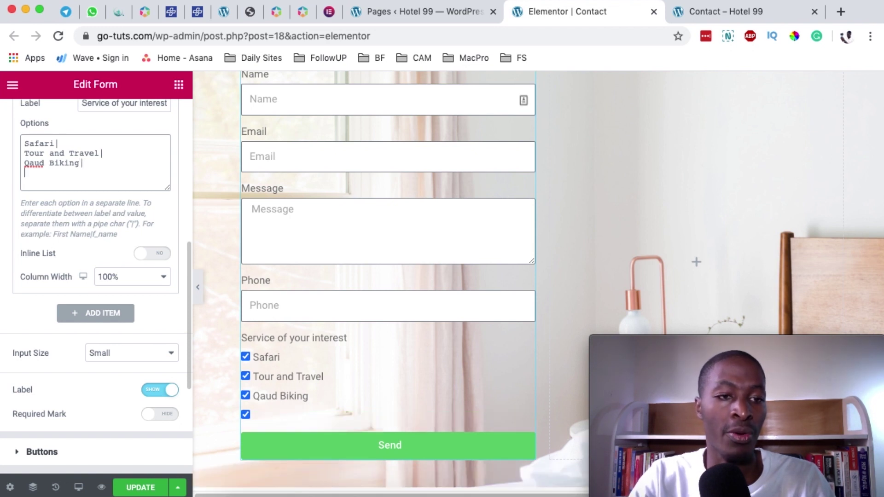
type("Accommodation|")
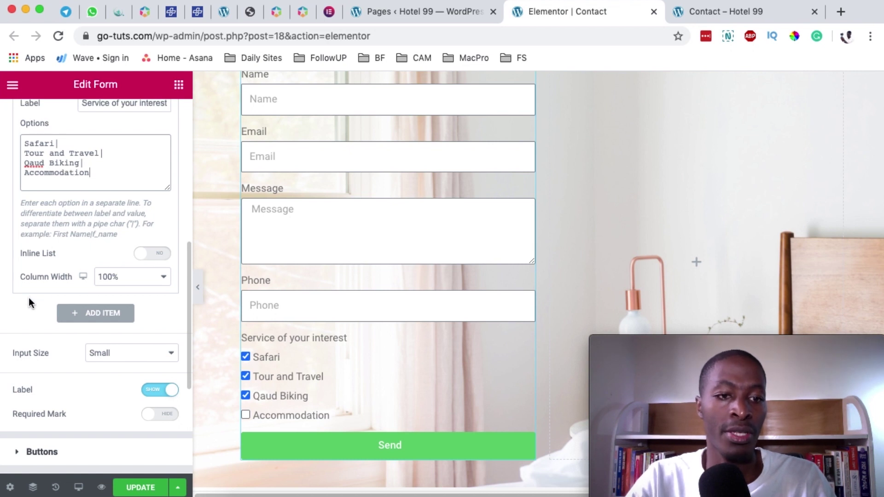
- Turn Inline List on so the options display in one row
left_click(161, 256)
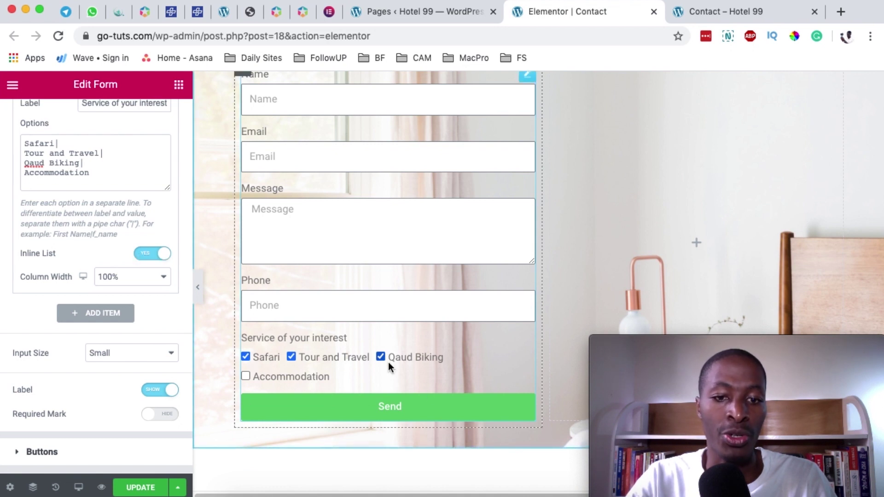
scroll(419, 340, "up", 2)
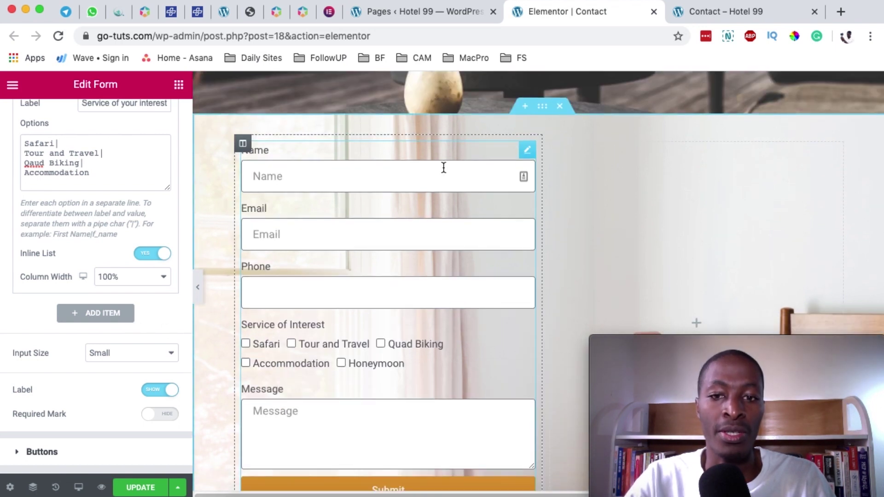
scroll(290, 341, "down", 10)
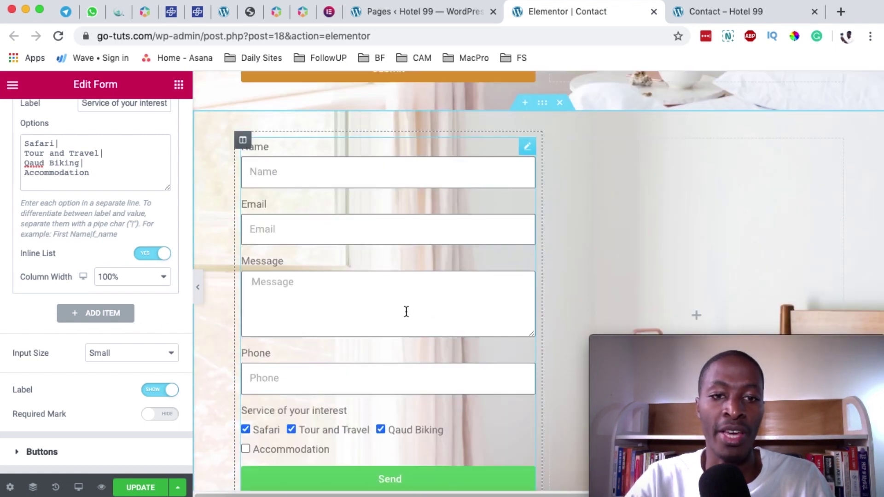
scroll(405, 313, "up", 5)
scroll(406, 313, "up", 7)
scroll(406, 313, "down", 13)
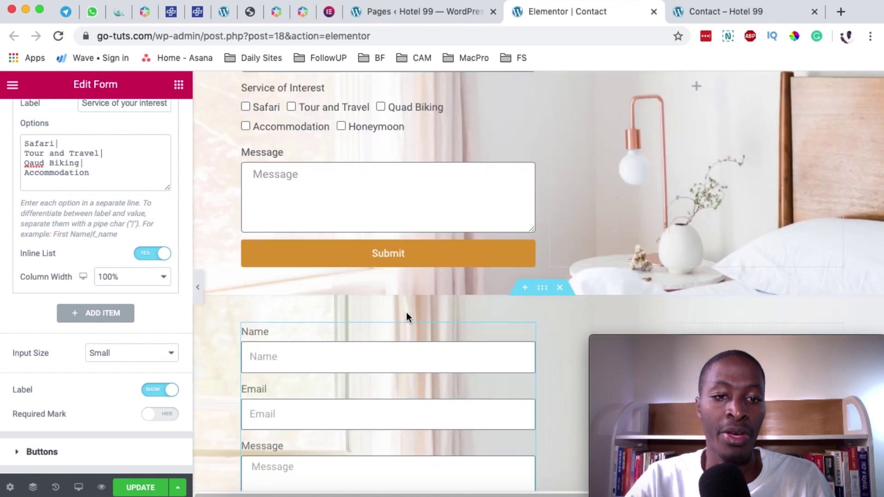
scroll(52, 195, "up", 3)
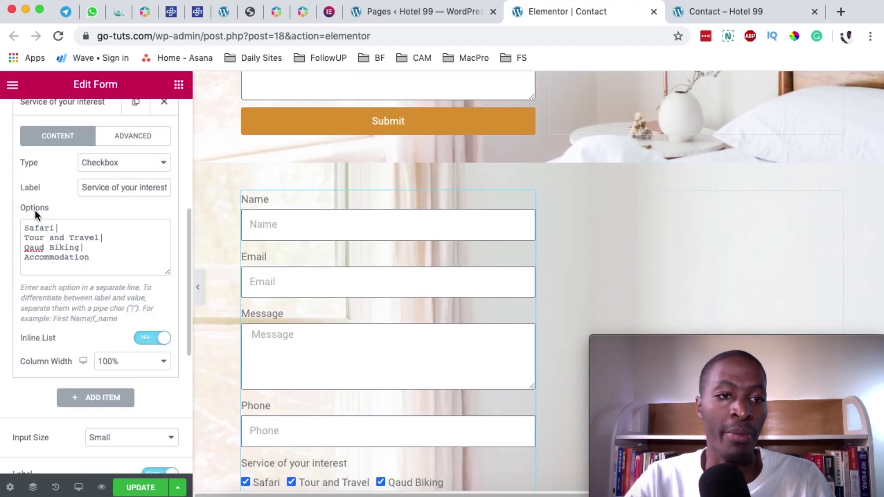
- Move Phone and Service of your interest up so they follow Email, above Message
scroll(42, 209, "up", 3)
left_click(57, 204)
scroll(28, 276, "up", 2)
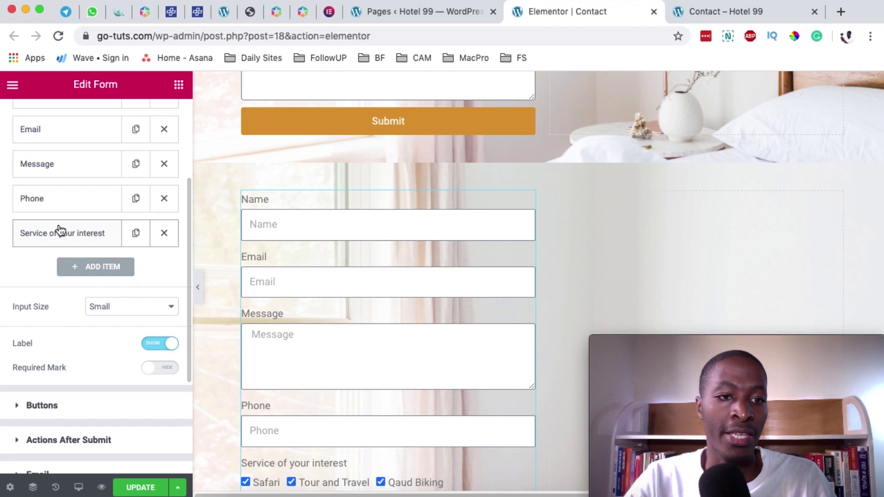
scroll(51, 247, "up", 2)
left_click_drag(41, 301, 44, 233)
left_click_drag(38, 306, 55, 244)
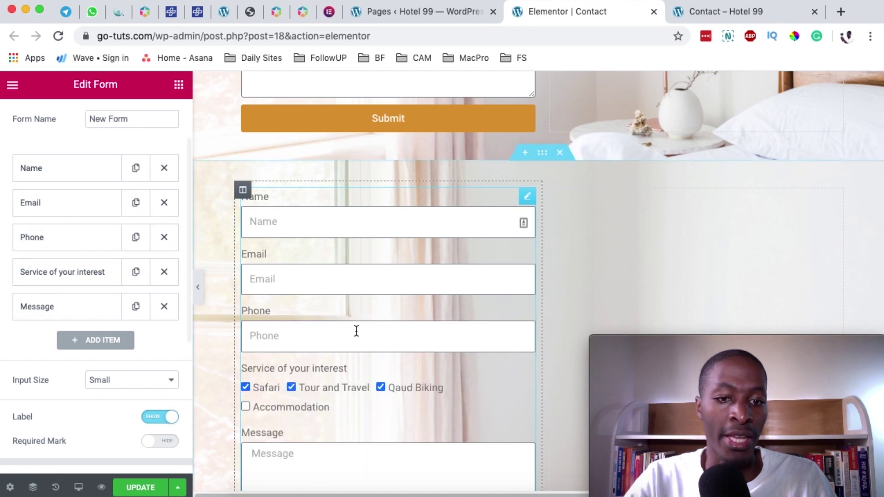
- Save the page changes with UPDATE
scroll(322, 317, "down", 1)
scroll(286, 308, "down", 1)
scroll(325, 305, "down", 3)
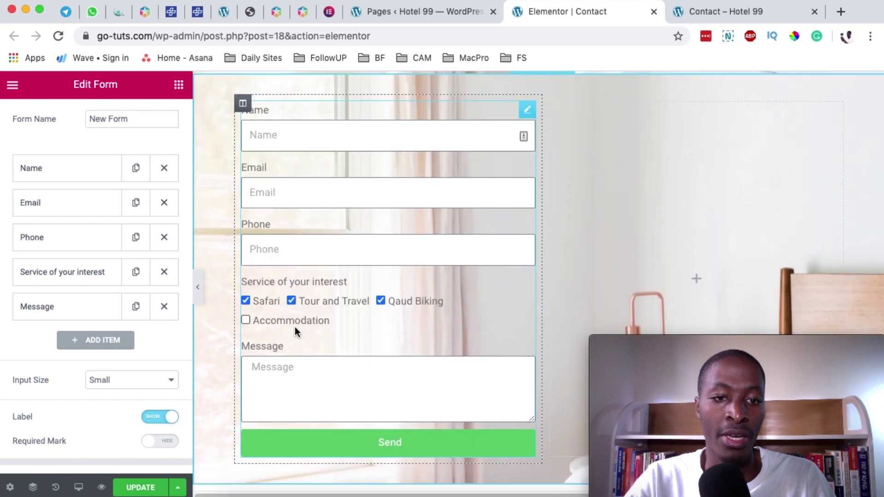
scroll(308, 352, "down", 1)
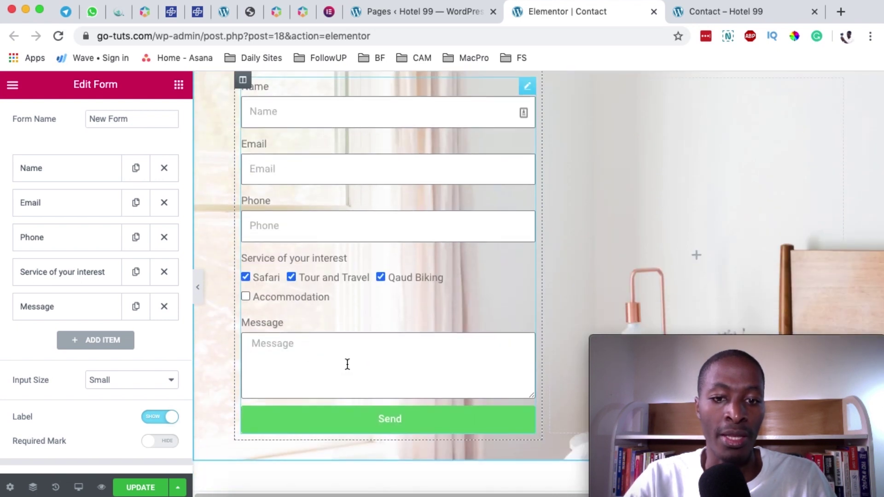
scroll(347, 361, "down", 2)
left_click(138, 489)
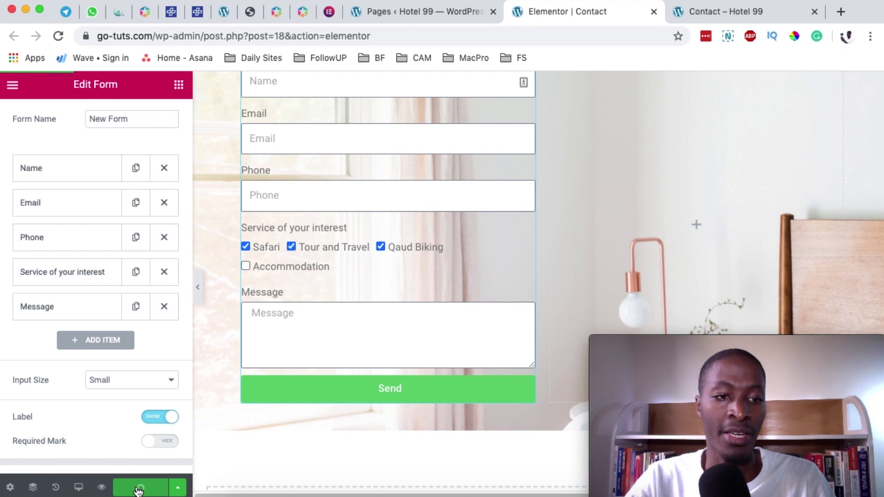
scroll(431, 352, "up", 4)
left_click(431, 352)
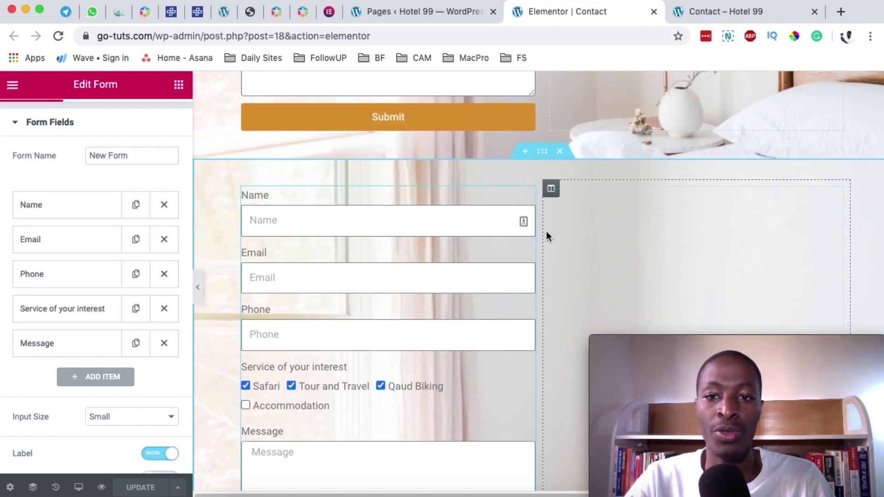
- Delete the lower form and paste a copy of the upper Hotel99 form into its column
right_click(528, 199)
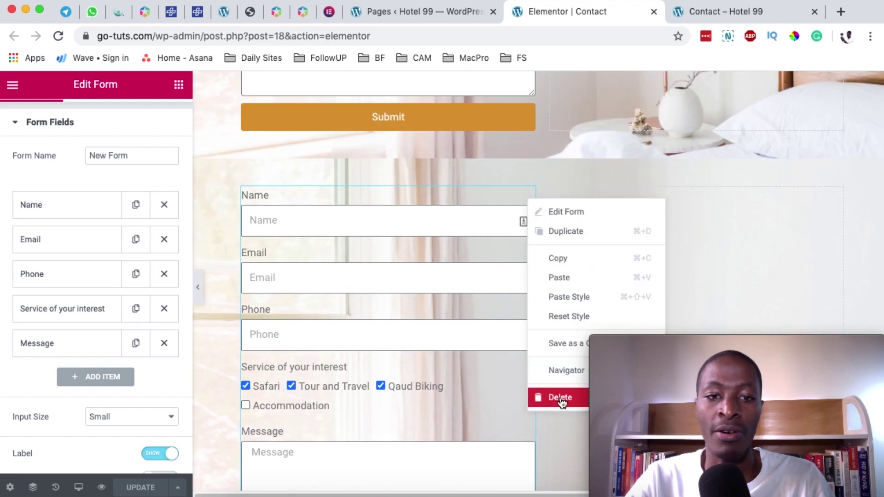
key("Delete")
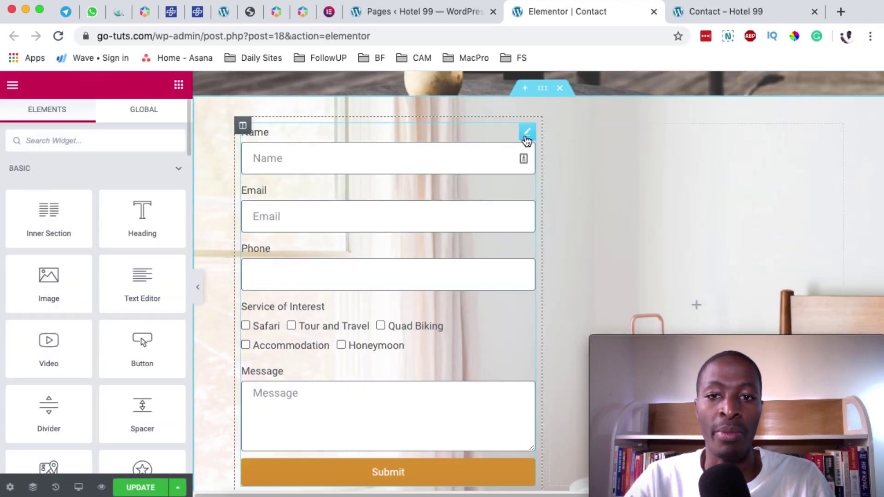
right_click(526, 135)
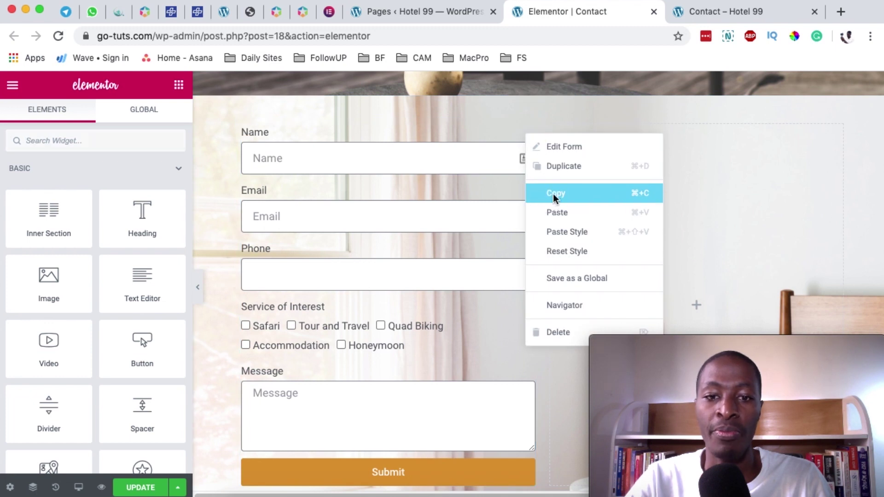
left_click(554, 196)
scroll(375, 327, "down", 7)
right_click(352, 244)
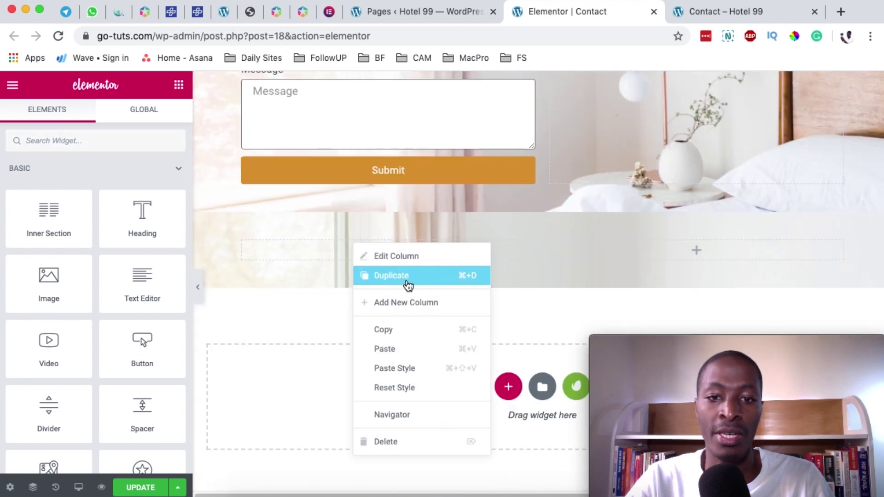
left_click(401, 348)
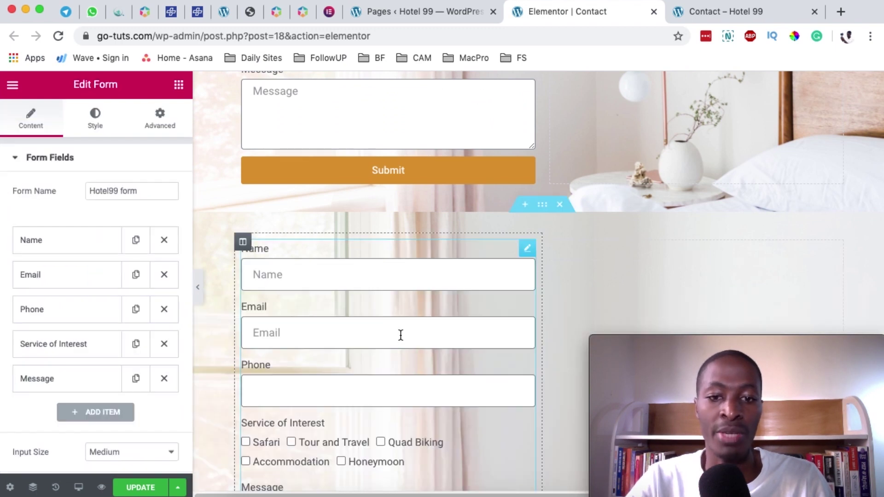
scroll(399, 332, "down", 4)
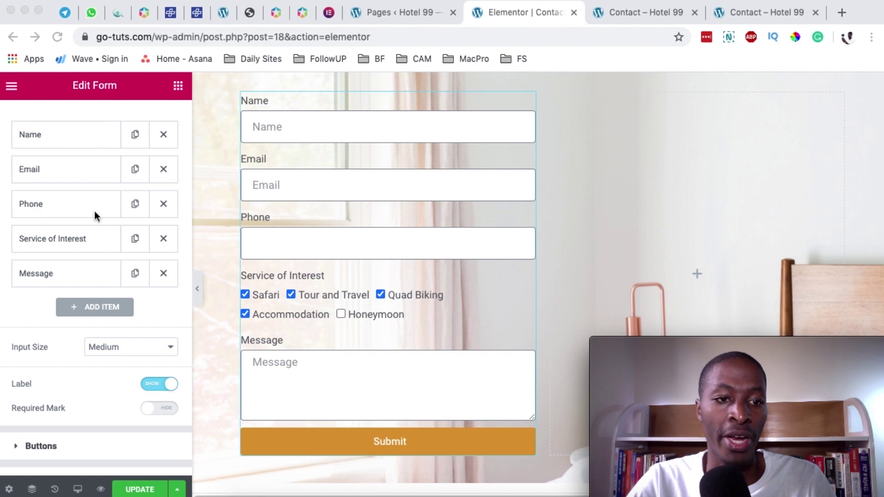
- Add a Step-type field to the pasted form to make it multi-step
left_click(19, 313)
left_click(92, 313)
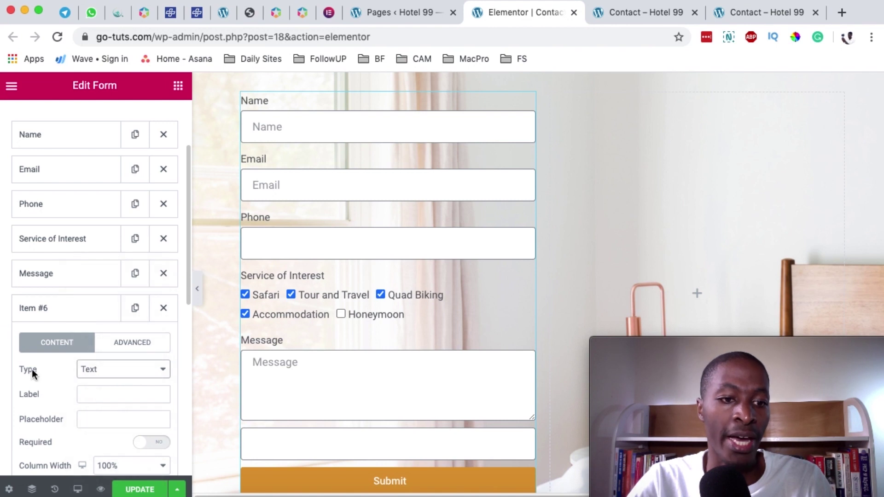
left_click(112, 371)
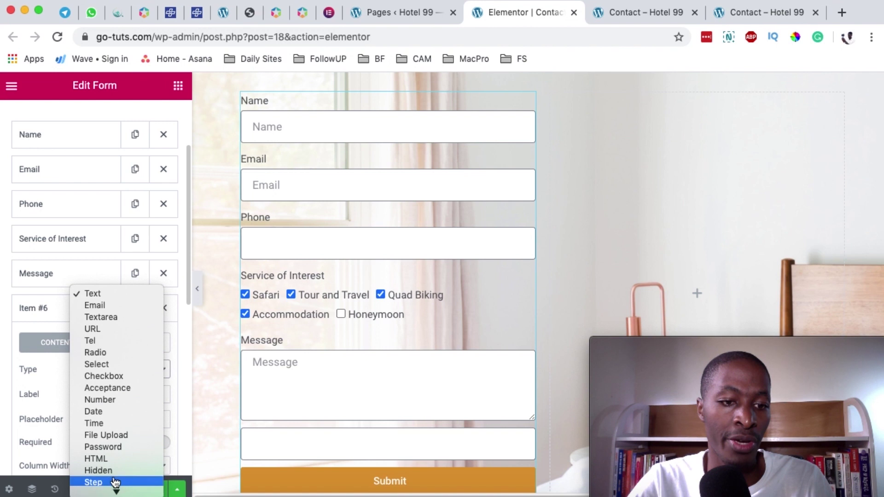
left_click(115, 482)
scroll(397, 253, "up", 3)
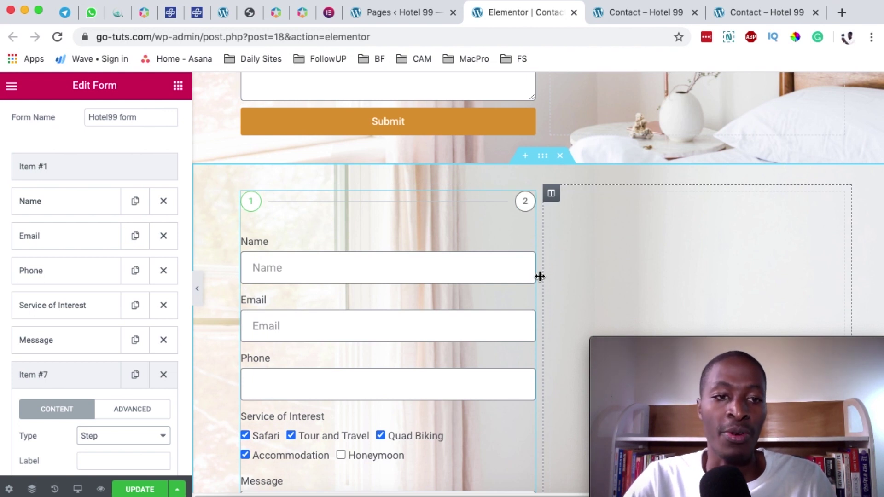
- Label the first step 'Basic Info' with 'Back' and 'Continue' as its button texts
left_click(33, 166)
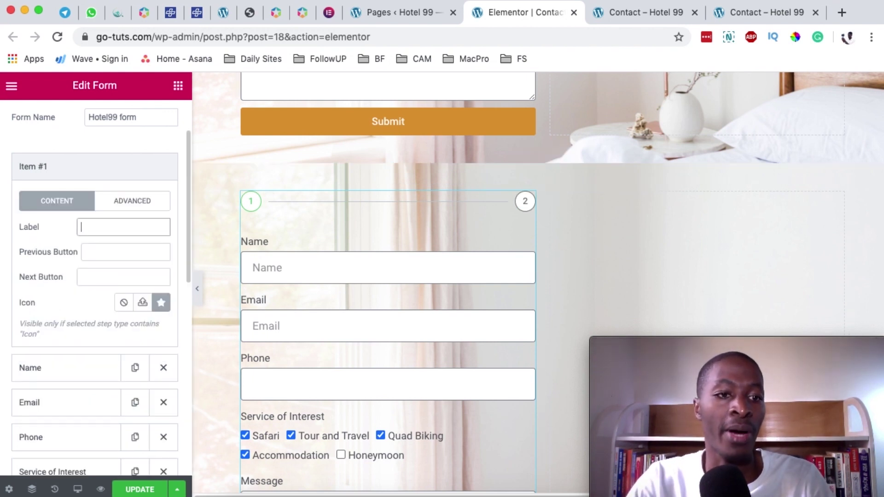
type("Basic")
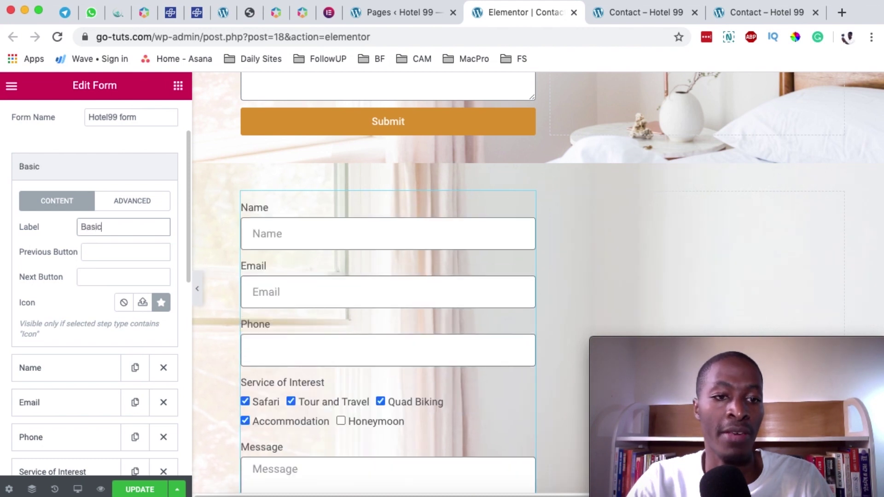
type(" Info")
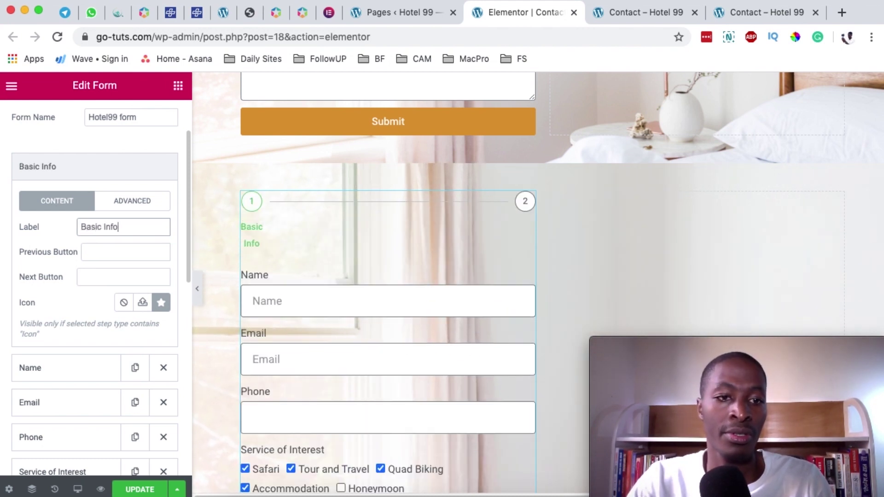
scroll(49, 225, "down", 2)
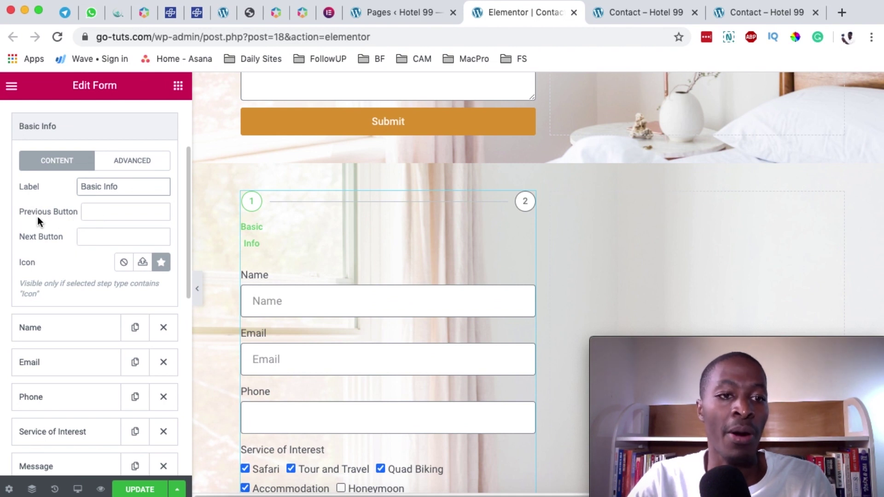
scroll(71, 244, "down", 2)
scroll(419, 294, "down", 5)
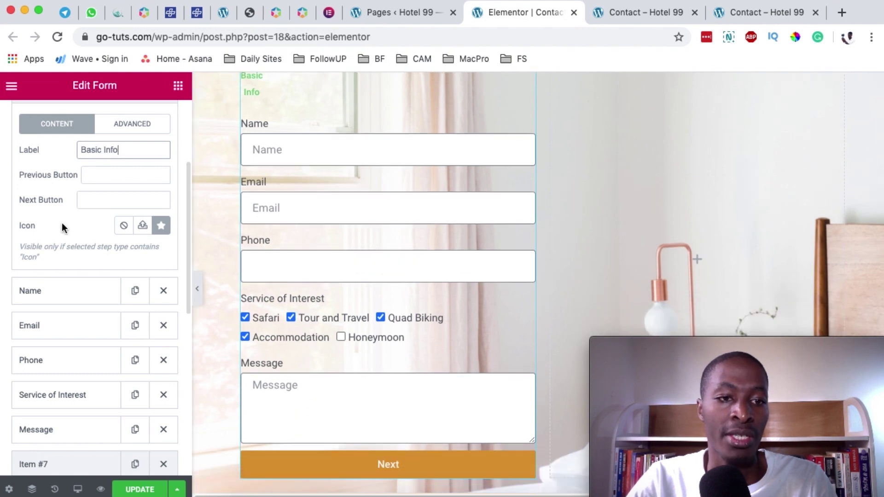
key("Tab")
key("Tab")
type("Ck t")
key("BackSpace")
key("BackSpace")
key("BackSpace")
key("BackSpace")
type("Continue")
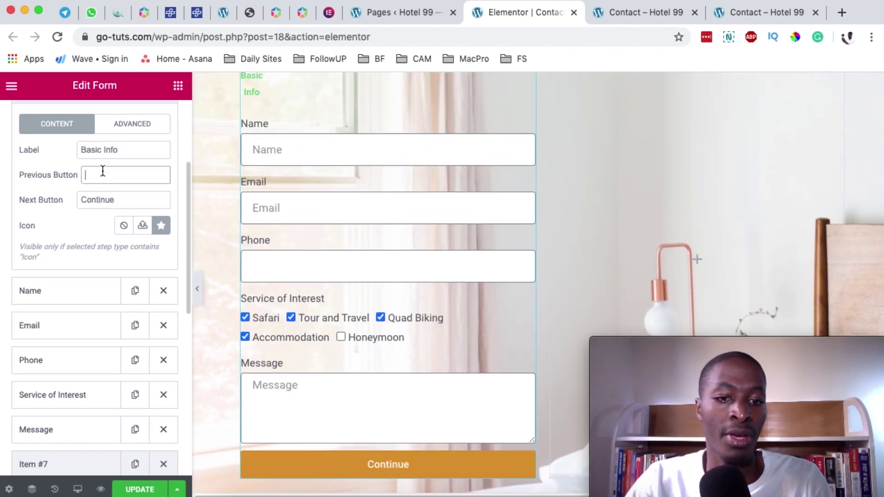
type("Back")
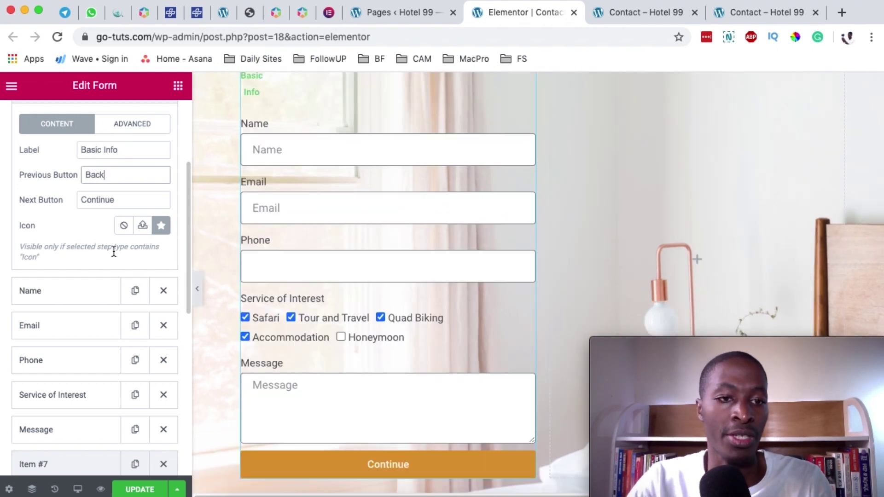
scroll(114, 251, "up", 3)
scroll(338, 262, "up", 3)
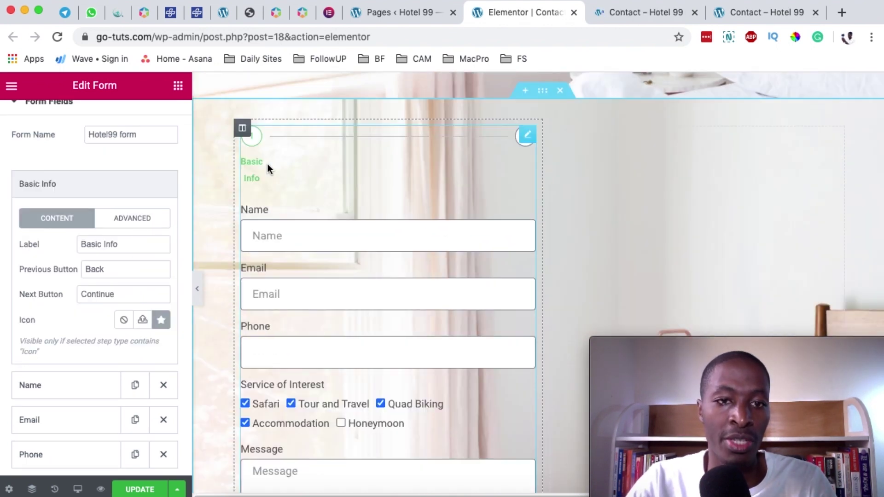
scroll(337, 280, "down", 3)
scroll(21, 239, "down", 3)
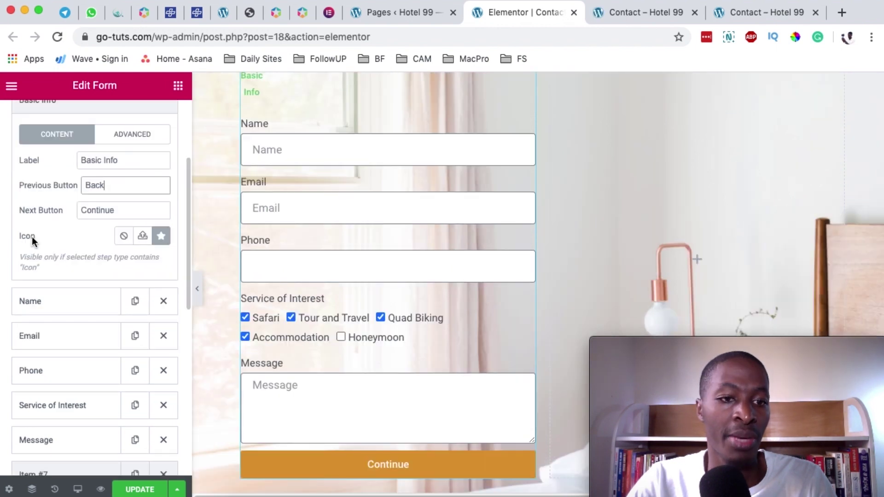
- Give the Basic Info step the Font Awesome Solid stamp icon
left_click(161, 236)
left_click(164, 241)
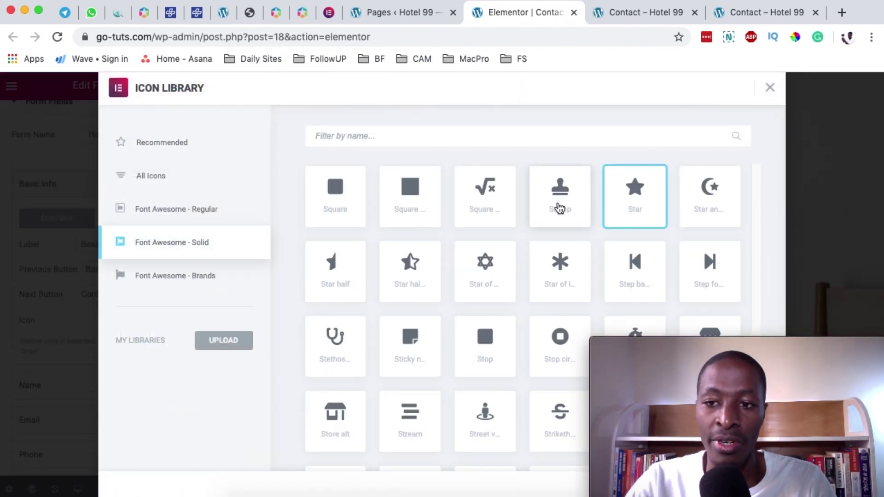
scroll(506, 317, "down", 3)
scroll(504, 320, "up", 5)
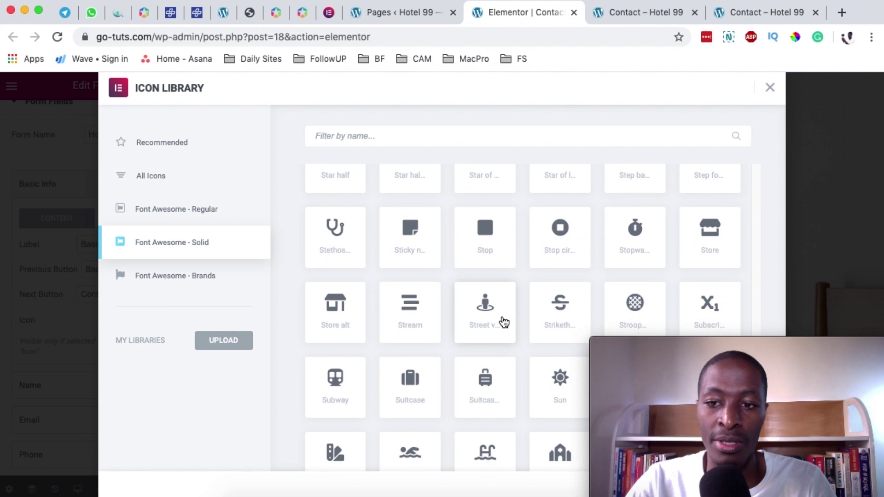
left_click(560, 226)
left_click(736, 487)
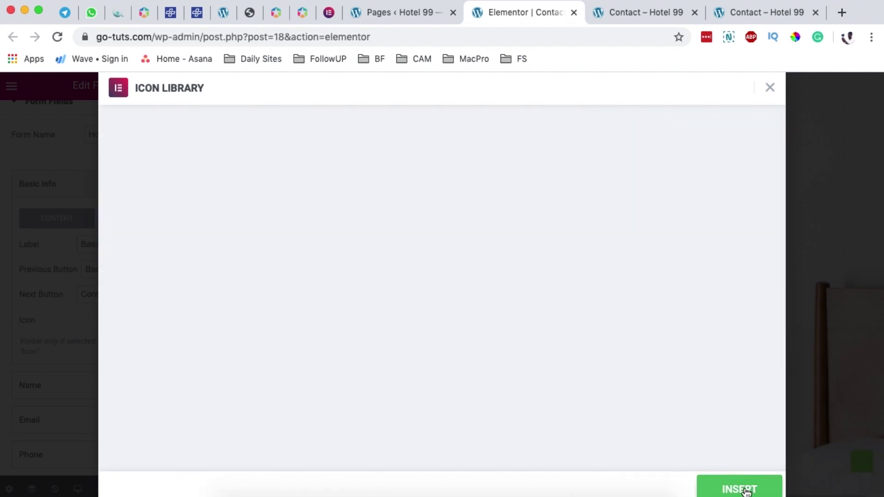
- Move the new step between Phone and Service of Interest and label it 'More Info'
scroll(35, 156, "down", 2)
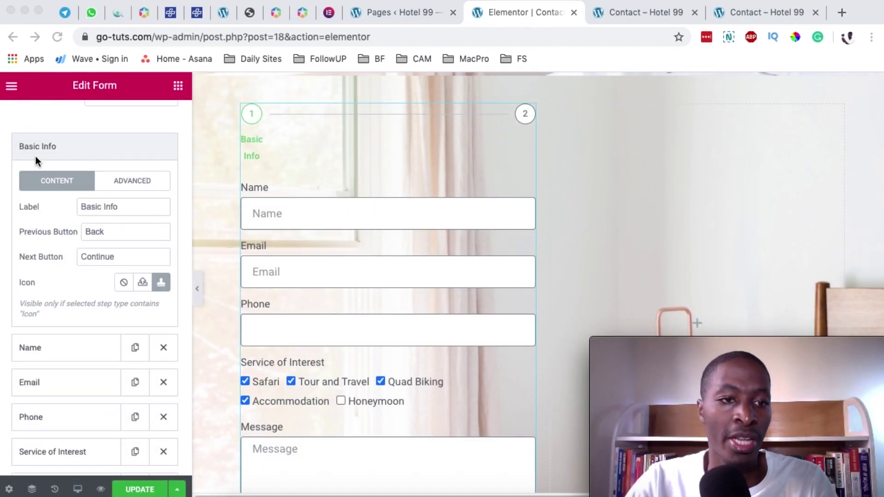
scroll(78, 317, "down", 5)
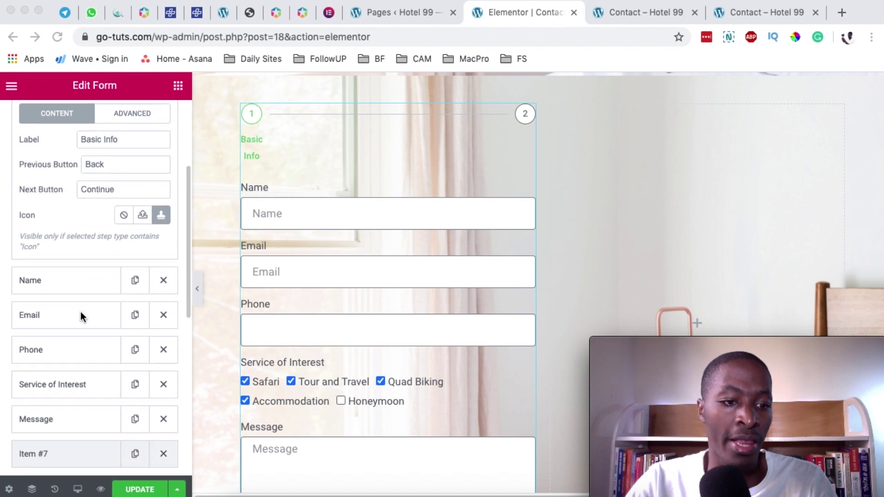
scroll(81, 311, "down", 1)
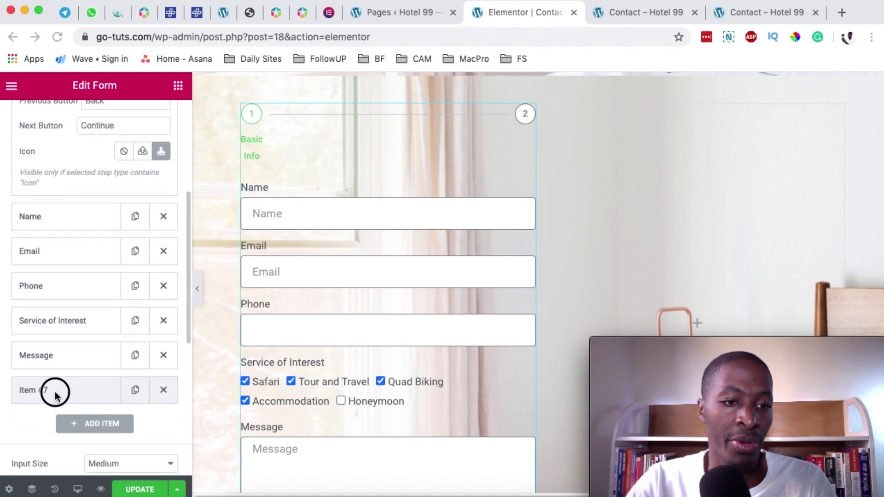
left_click(55, 394)
left_click_drag(59, 394, 71, 325)
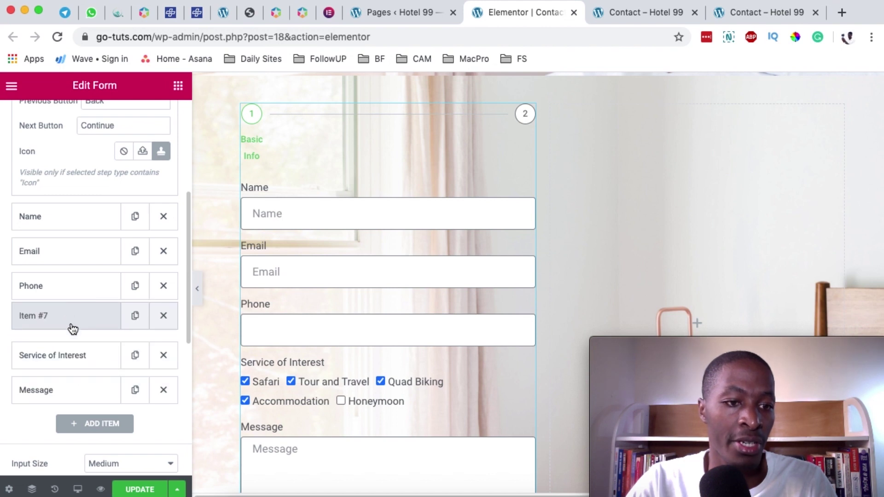
left_click(71, 324)
left_click(97, 187)
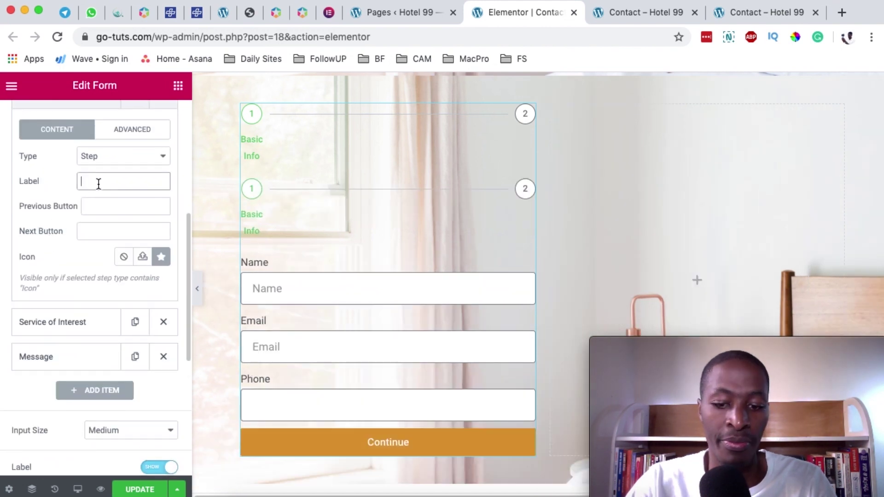
type("More Info")
left_click(114, 205)
- Duplicate the More Info step, place the copy above Message, and relabel it 'Message'
scroll(184, 286, "up", 2)
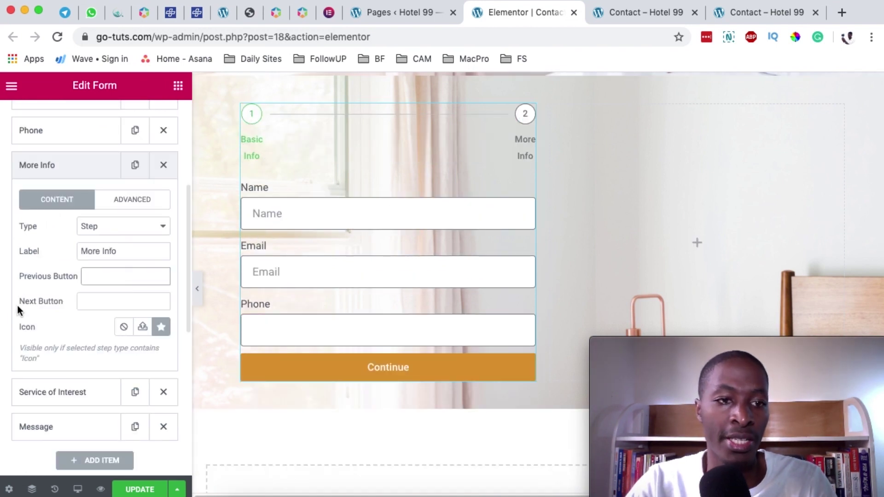
scroll(69, 386, "down", 1)
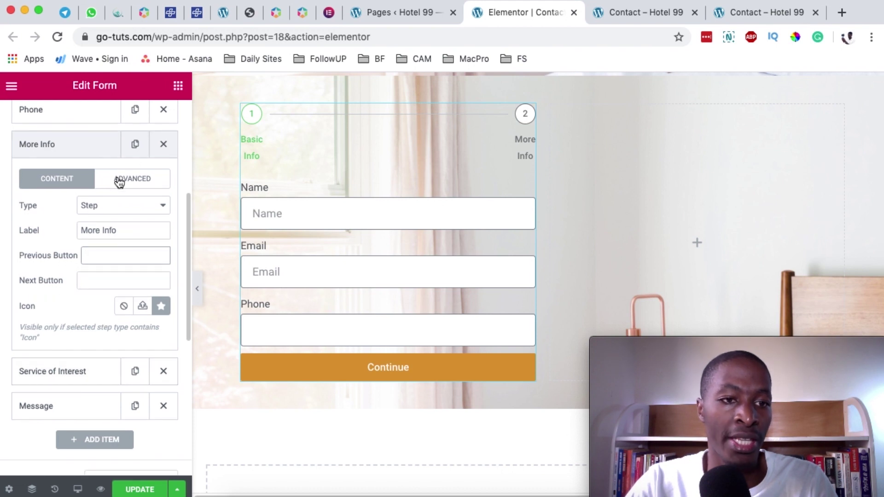
scroll(119, 181, "up", 1)
left_click(134, 174)
scroll(108, 290, "down", 5)
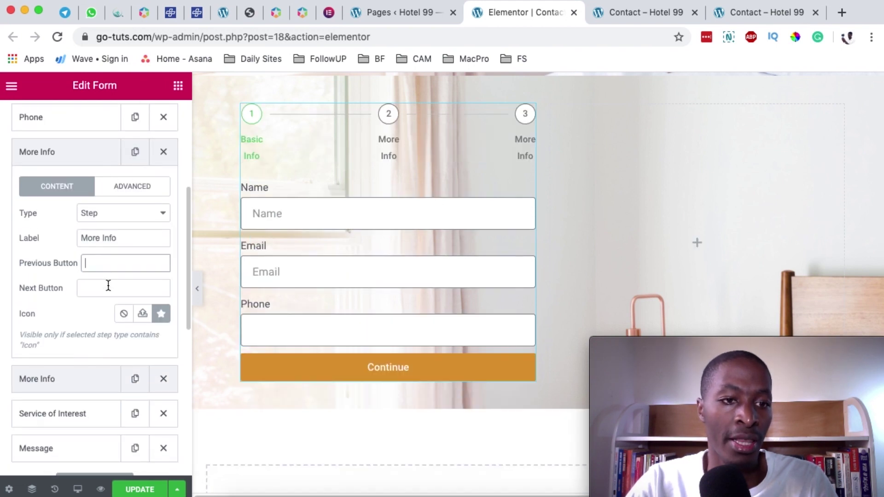
left_click_drag(59, 306, 63, 310)
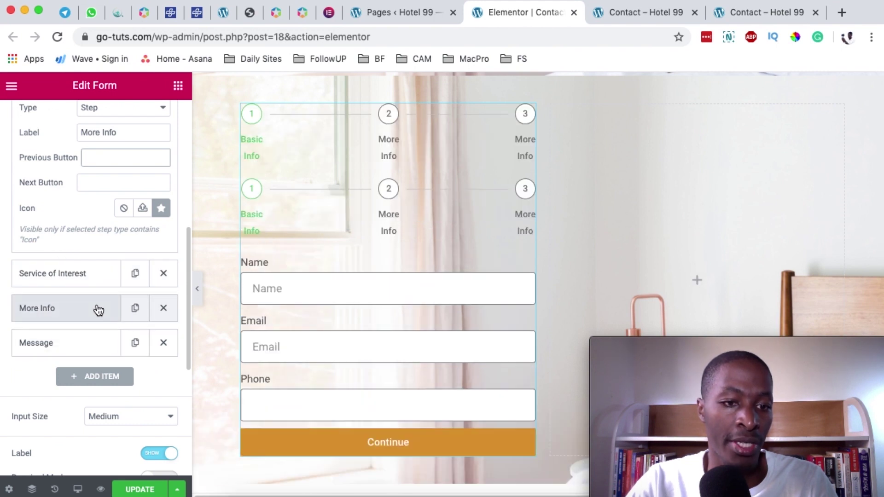
left_click(96, 308)
triple_click(123, 178)
type("Your")
key("BackSpace")
key("BackSpace")
key("BackSpace")
key("BackSpace")
key("BackSpace")
type("Message")
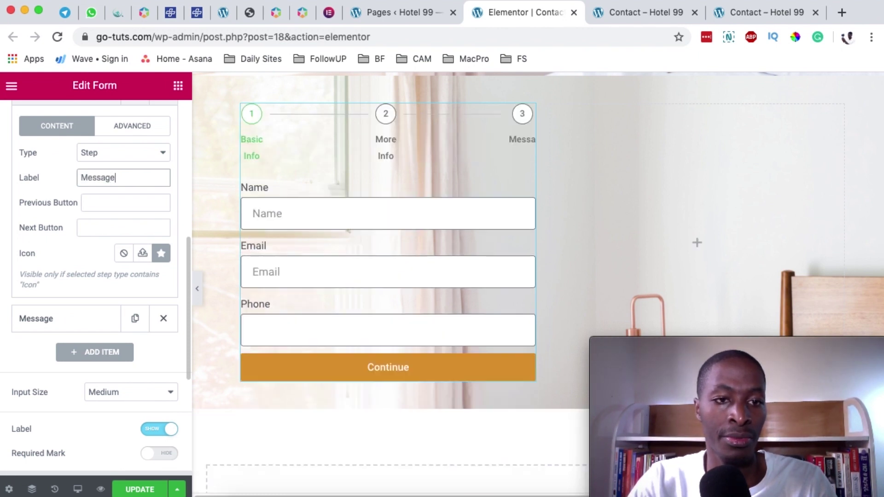
scroll(79, 195, "up", 2)
left_click(78, 195)
- Preview the page live, enter a test name and e-mail, and continue past Basic Info
left_click(100, 490)
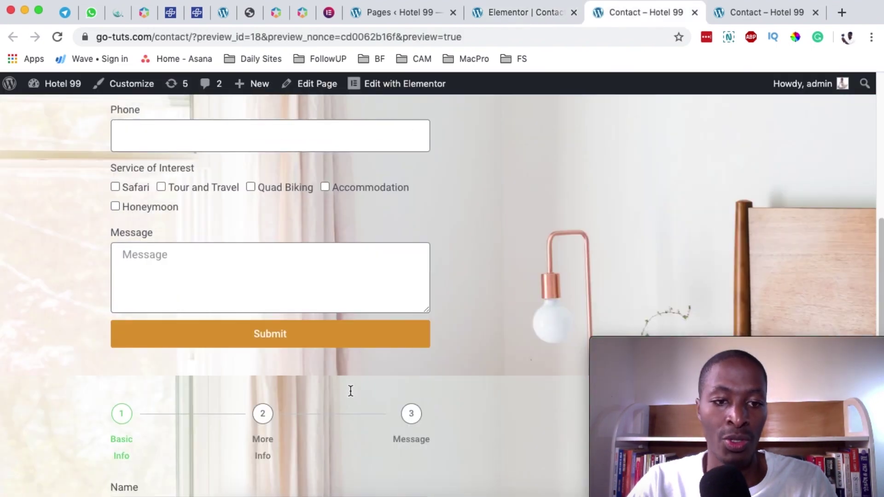
scroll(351, 388, "down", 5)
left_click(176, 234)
type("Hamza")
left_click(194, 301)
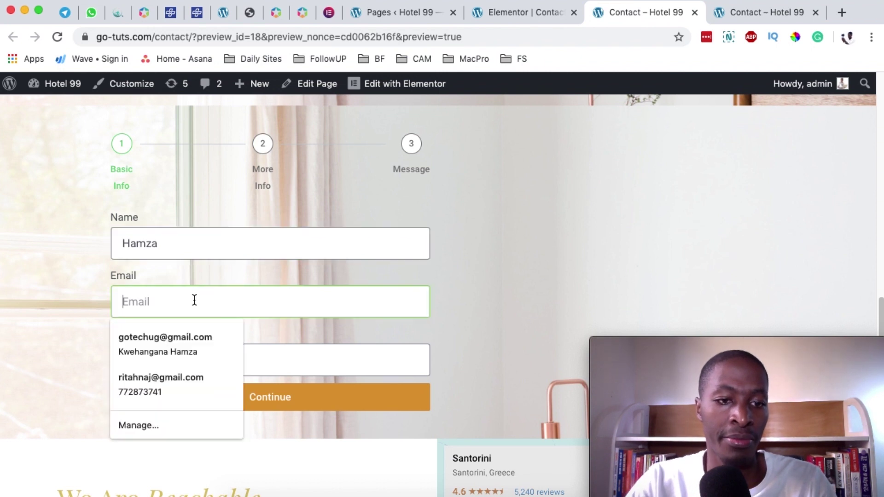
left_click(154, 394)
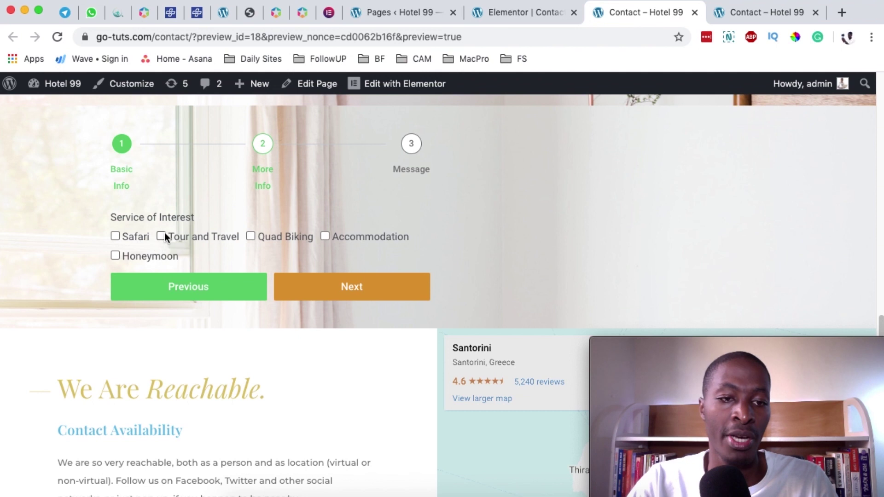
- Back in the editor, expand and collapse the Service of Interest field settings
left_click(520, 14)
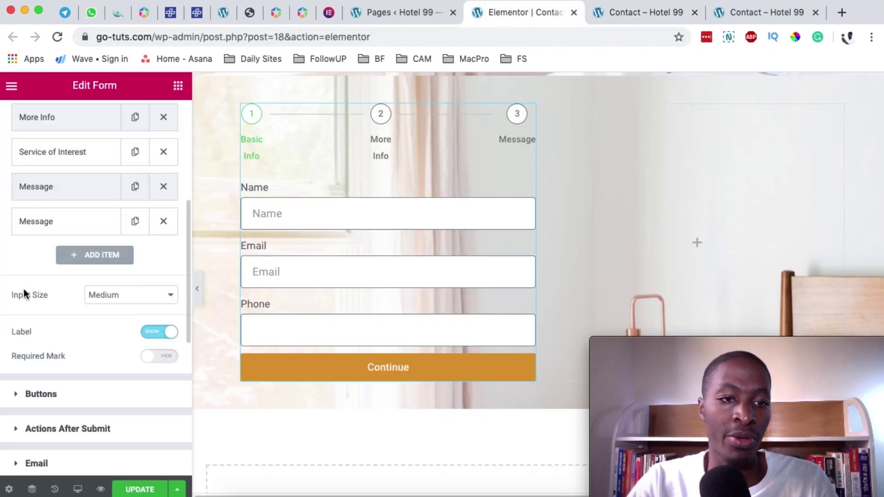
scroll(46, 276, "up", 2)
left_click(52, 206)
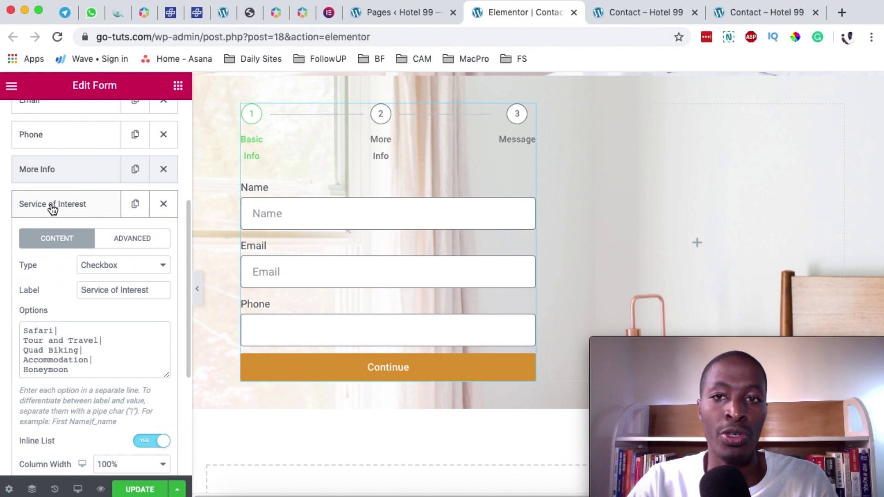
left_click(52, 206)
- Advance the live form to the Message step, then return to the Elementor editor
left_click(622, 14)
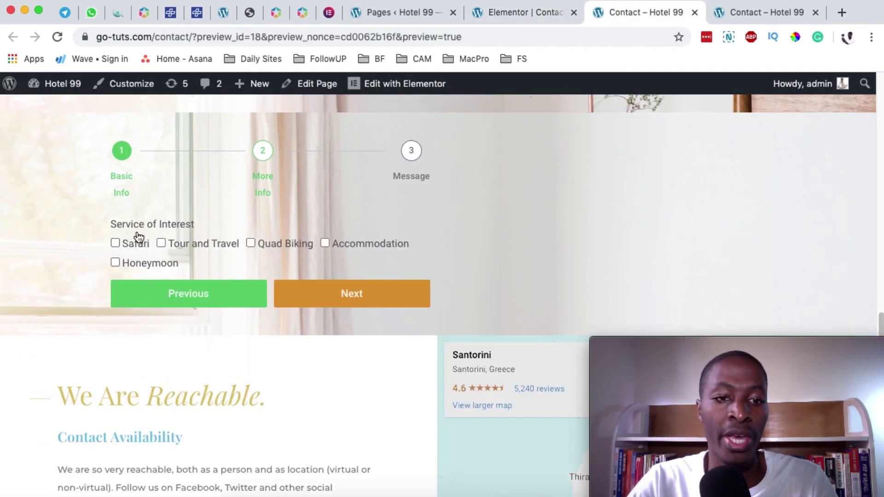
left_click(351, 293)
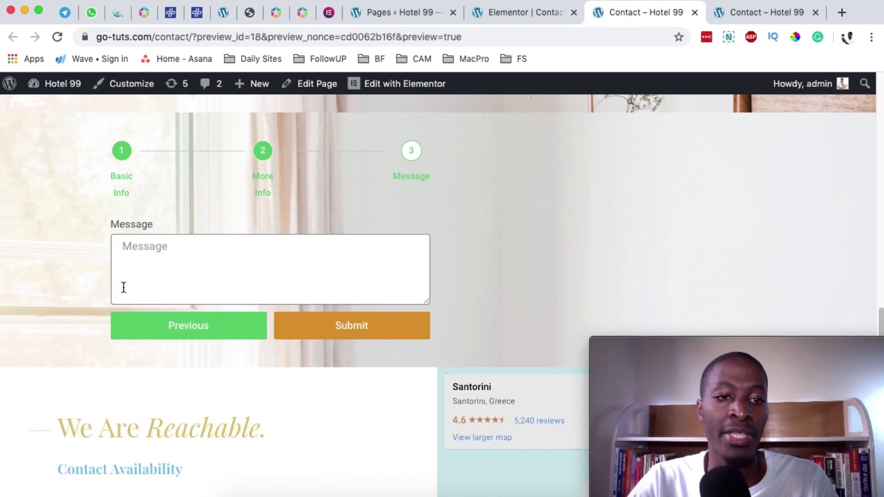
left_click(495, 18)
scroll(109, 225, "up", 3)
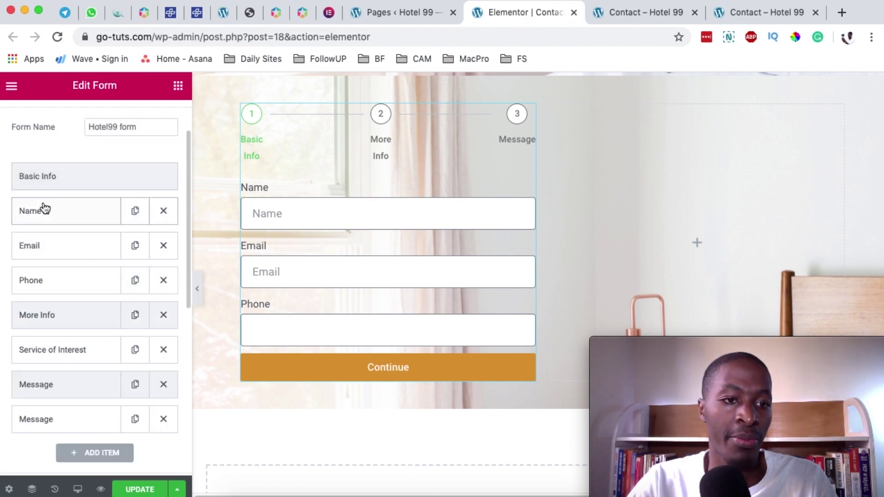
scroll(44, 276, "down", 2)
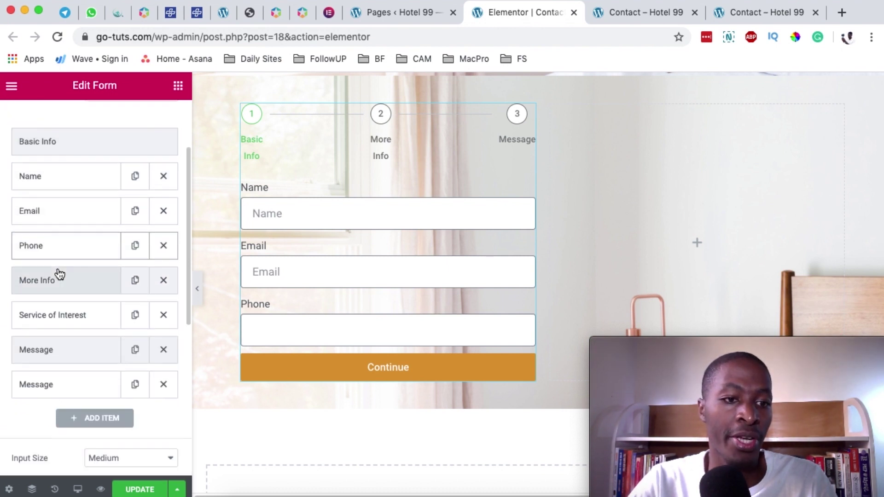
scroll(59, 276, "up", 1)
scroll(78, 275, "down", 2)
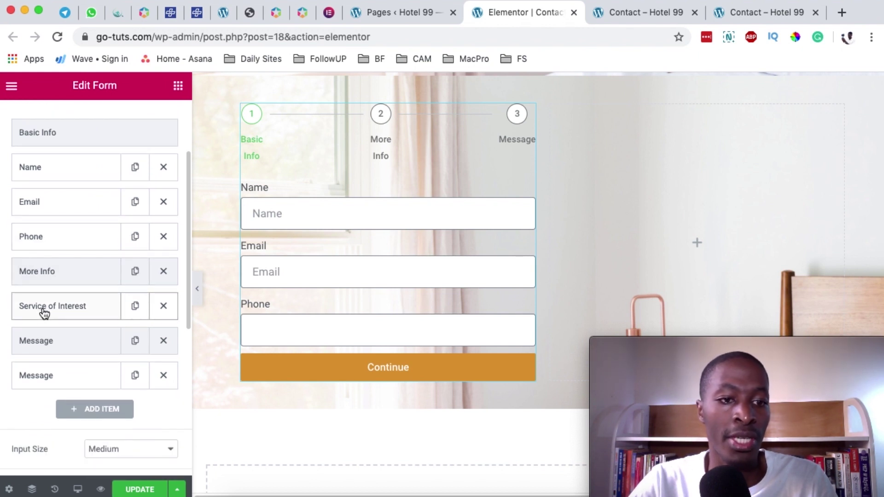
scroll(37, 314, "down", 4)
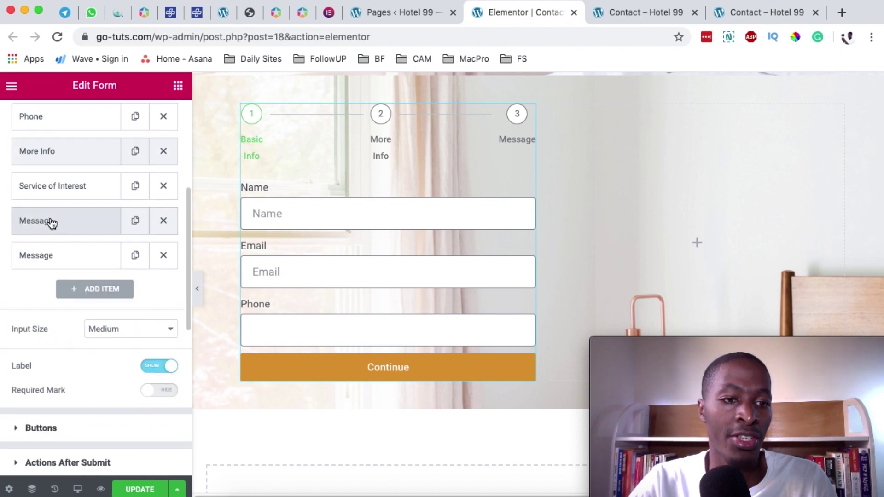
left_click(54, 263)
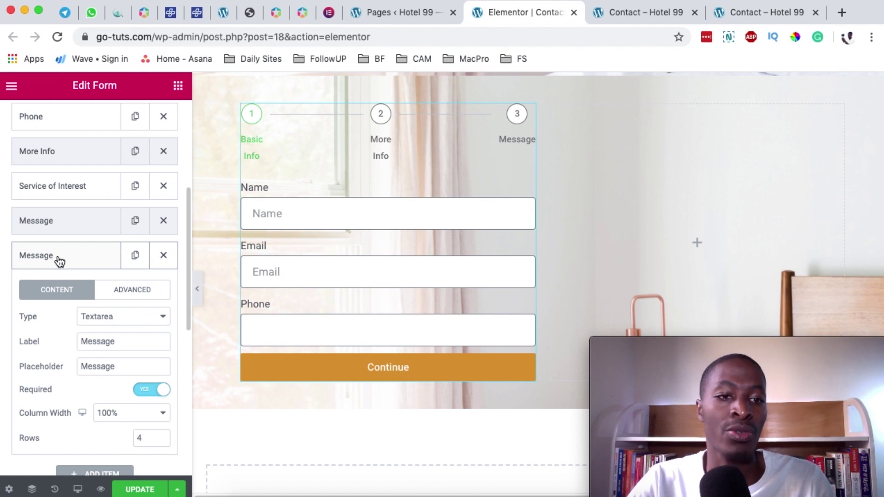
left_click(60, 262)
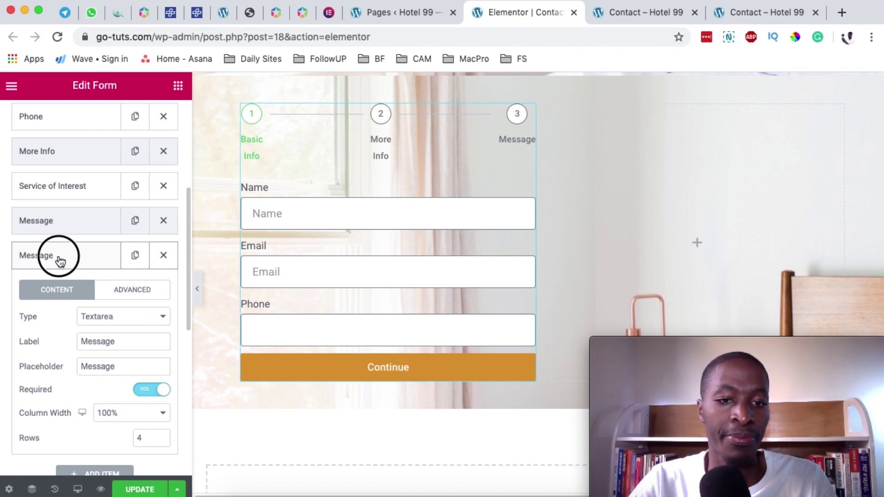
scroll(105, 264, "up", 4)
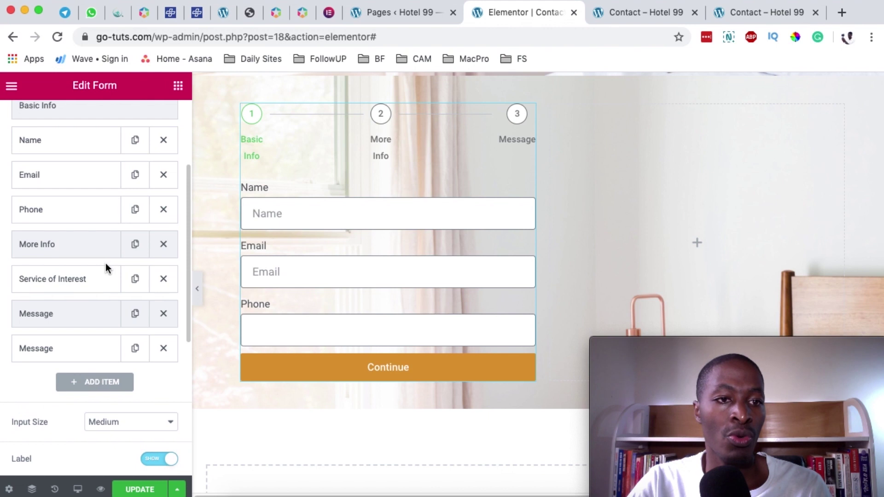
scroll(106, 264, "up", 2)
scroll(105, 263, "down", 10)
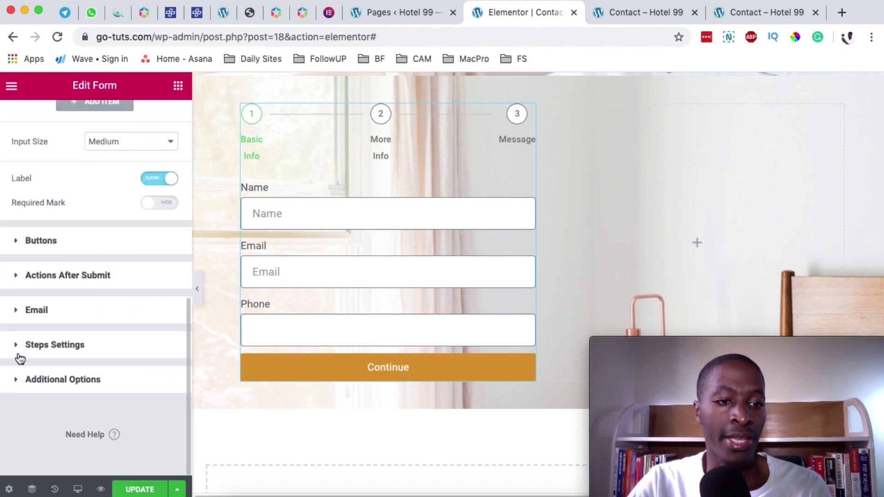
- In Steps Settings, try the Text, Icon and Number indicator types, then choose Progress Bar
left_click(43, 346)
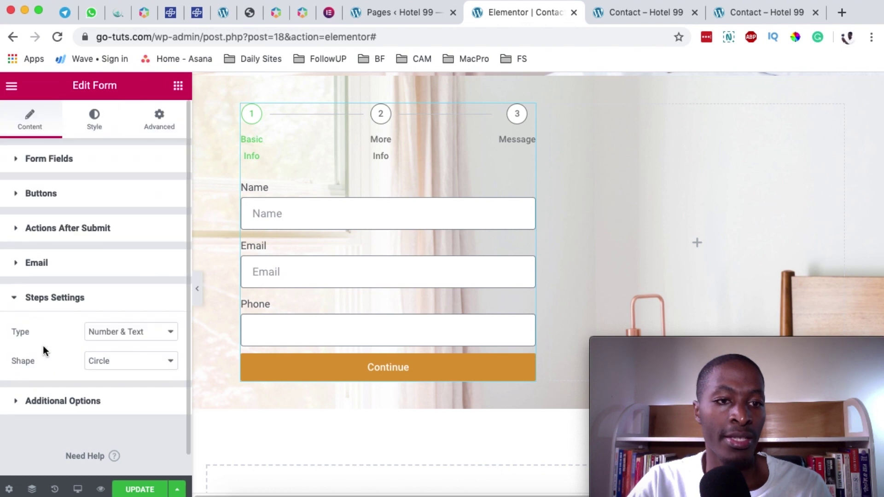
scroll(43, 346, "down", 1)
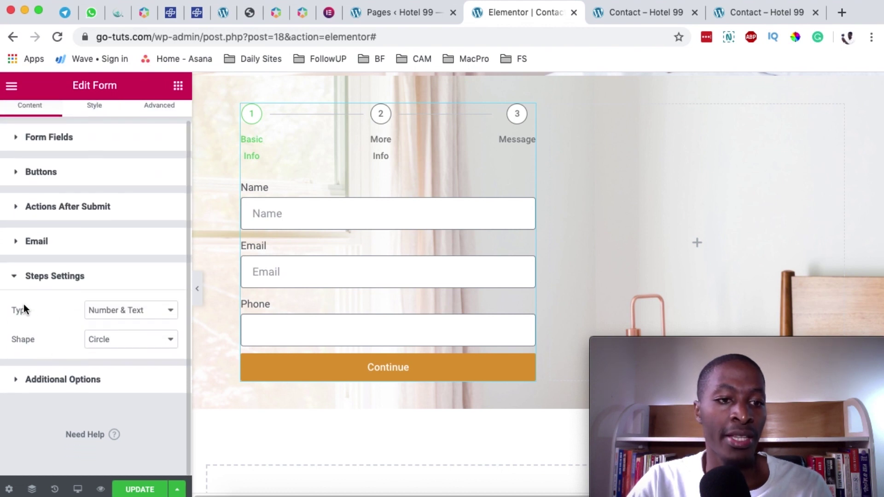
left_click(113, 316)
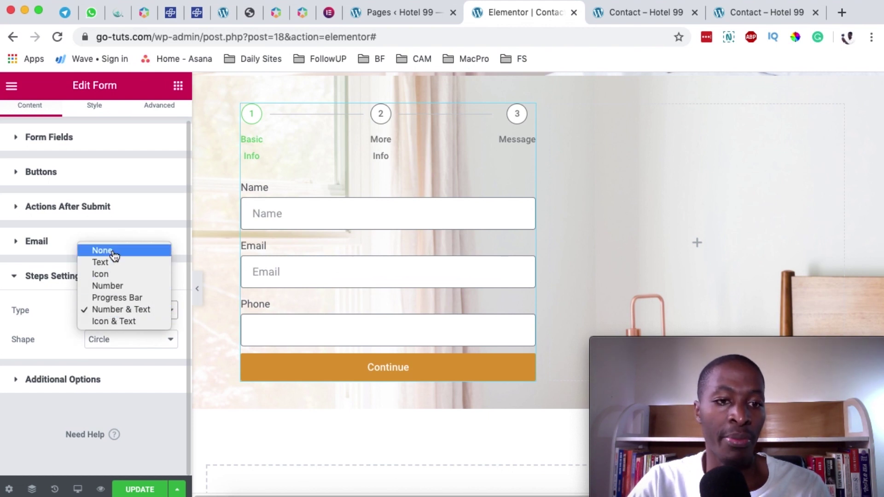
left_click(104, 263)
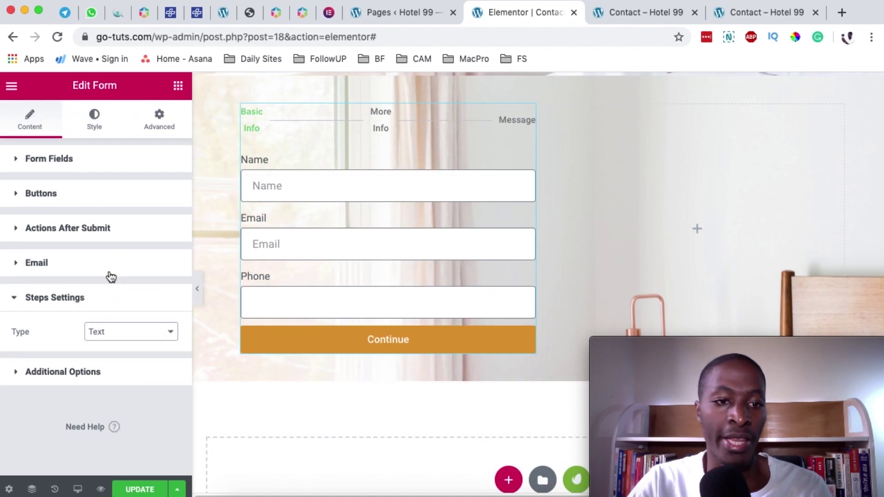
left_click(97, 333)
left_click(119, 344)
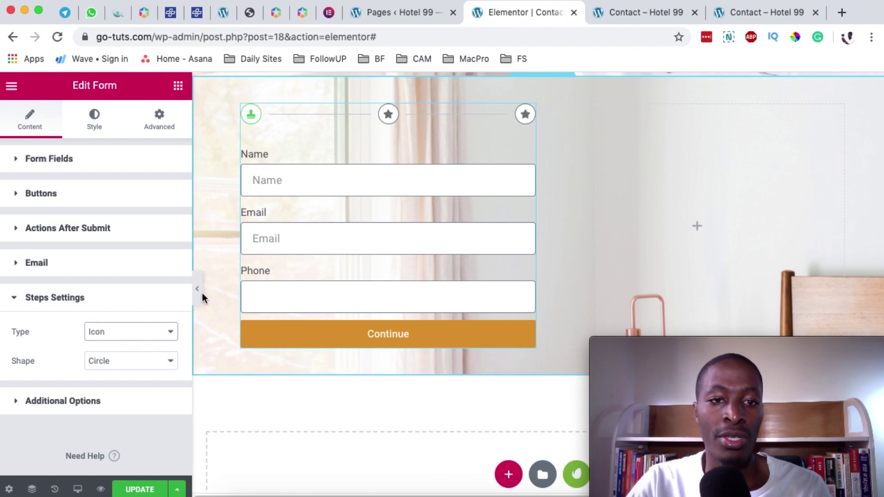
left_click(109, 333)
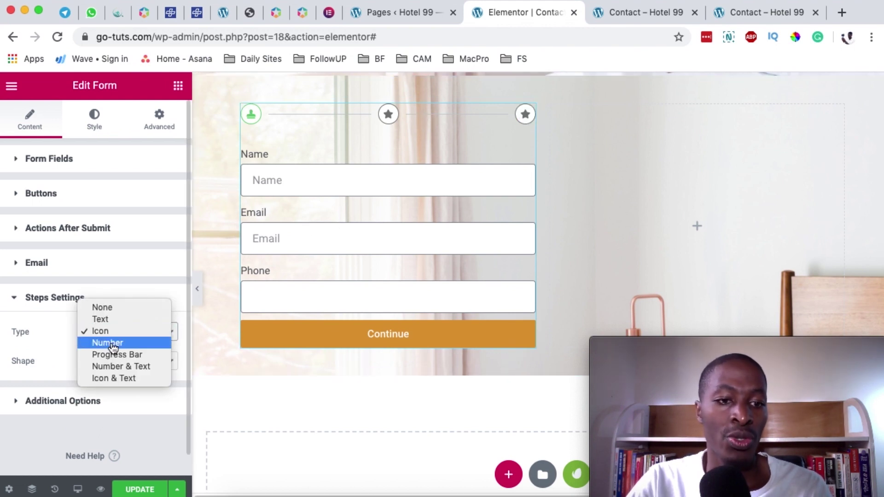
key("Escape")
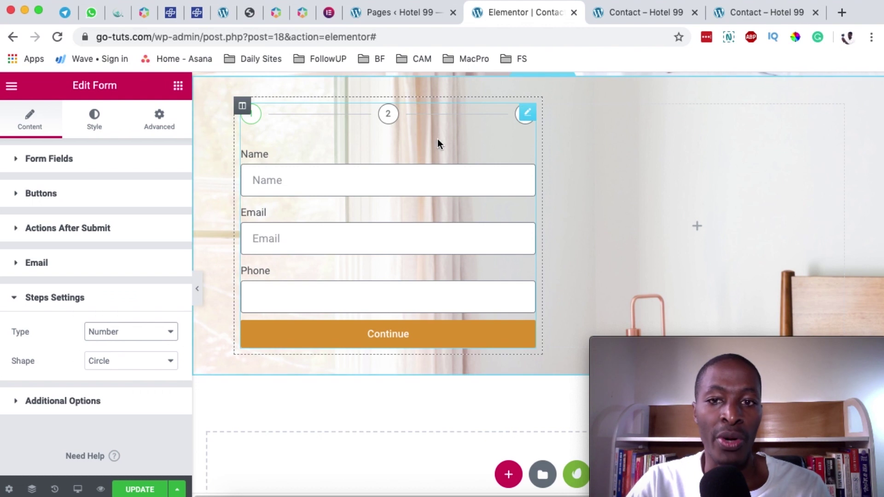
left_click(119, 333)
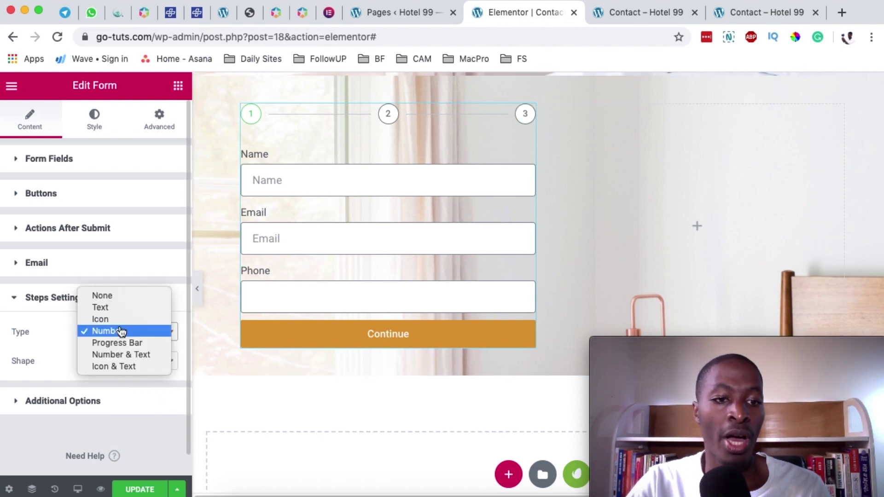
left_click(129, 345)
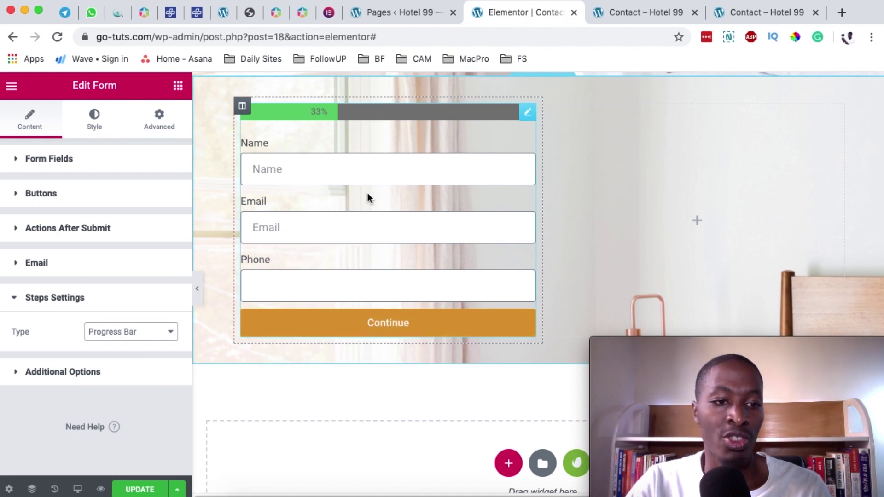
- In Style > Steps, make the progress bar background transparent and its fill gold
left_click(96, 123)
scroll(61, 374, "down", 5)
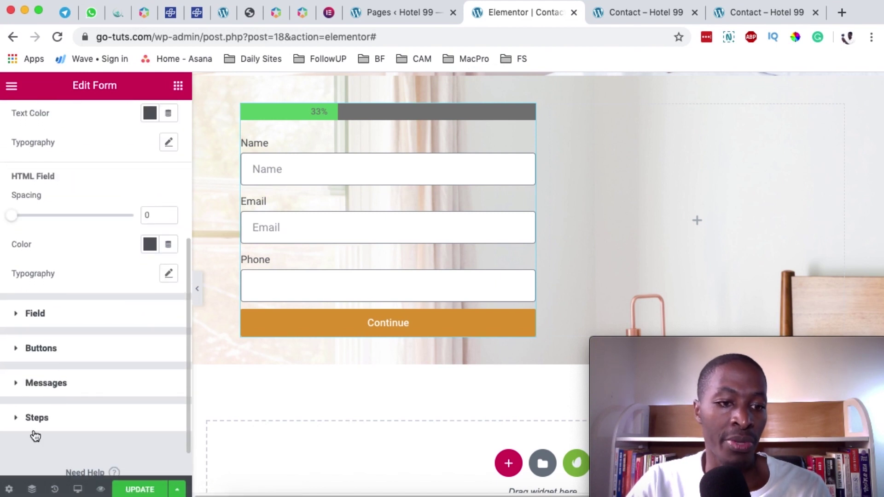
left_click(76, 420)
scroll(78, 403, "down", 4)
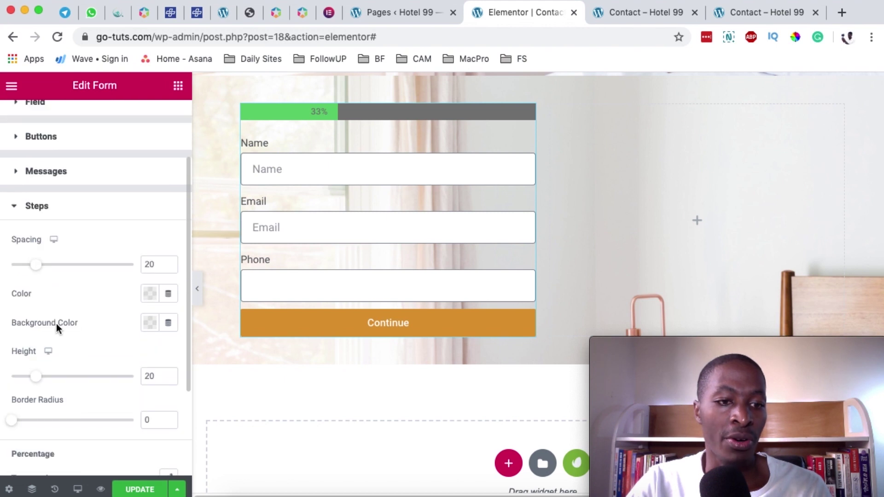
left_click(149, 324)
left_click_drag(173, 221, 111, 233)
left_click_drag(236, 268, 50, 272)
left_click(149, 294)
left_click_drag(217, 244, 203, 244)
left_click(89, 355)
- Set the progress bar's percentage text colour to white
scroll(90, 355, "down", 4)
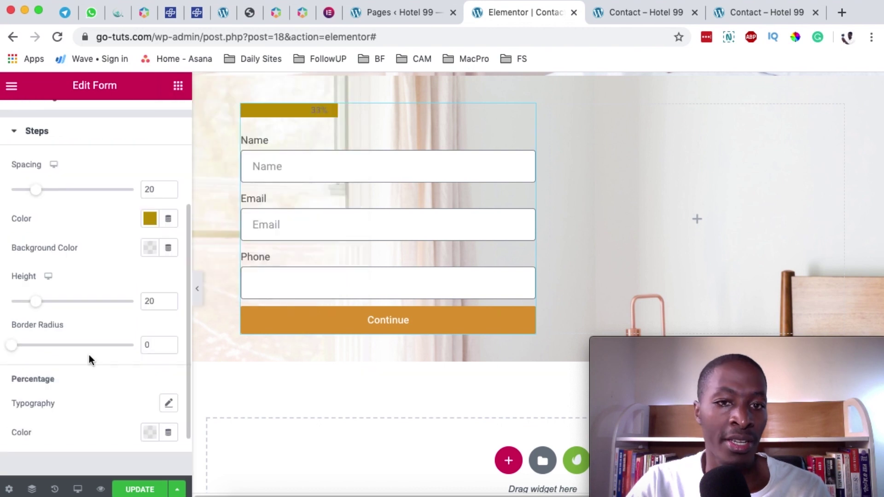
left_click(151, 420)
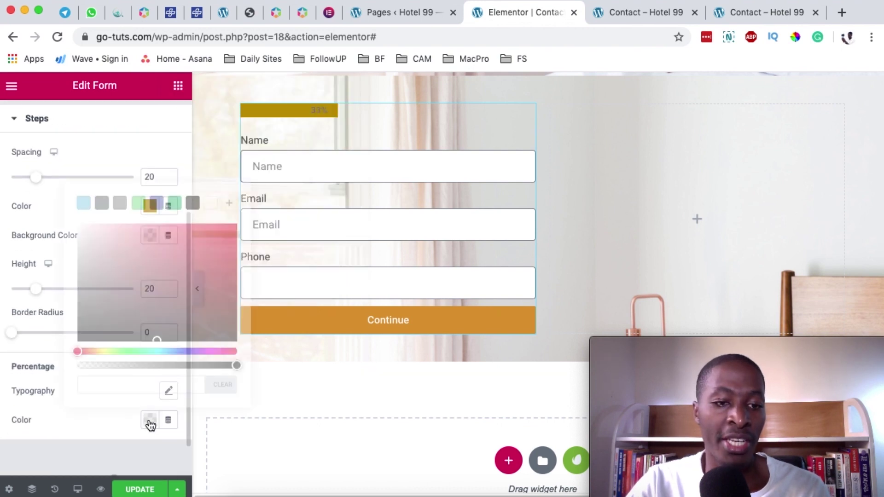
left_click(213, 210)
left_click(23, 371)
left_click(169, 392)
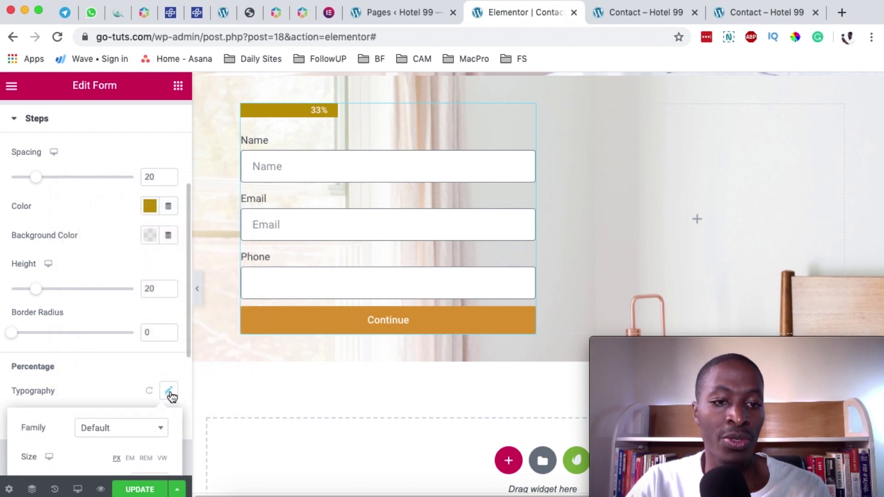
left_click(170, 392)
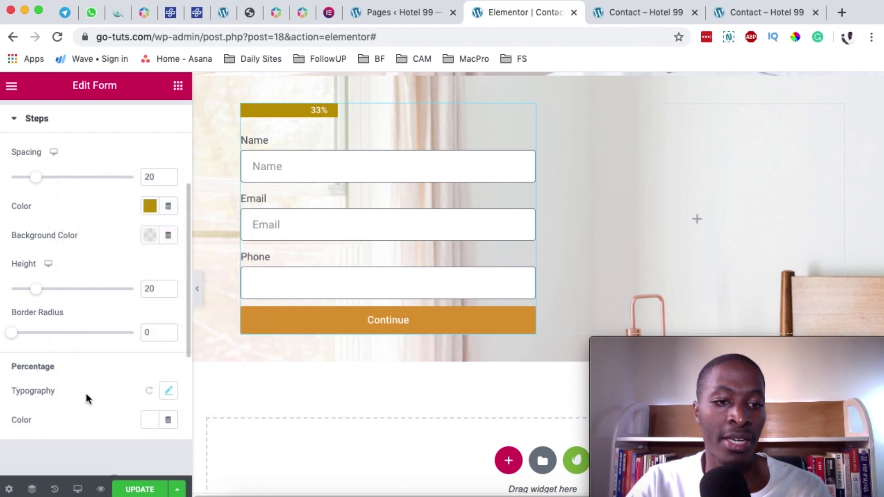
scroll(98, 389, "up", 4)
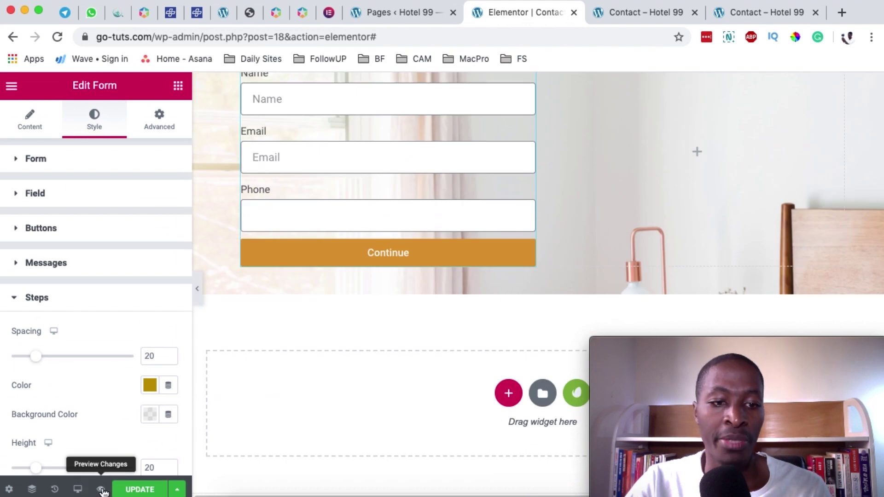
- Preview the page live, fill in test Name, Email and Phone details, and continue
left_click(101, 489)
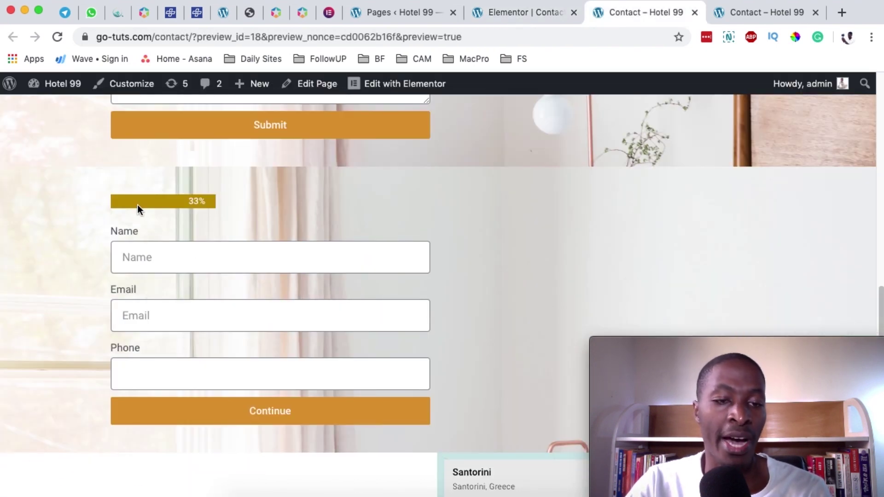
left_click(150, 306)
left_click(138, 257)
type("hamy")
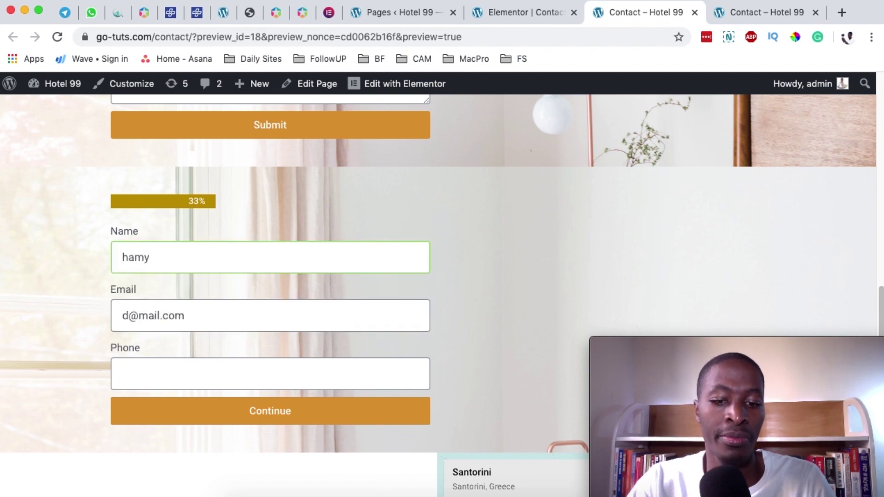
left_click(184, 373)
left_click(270, 412)
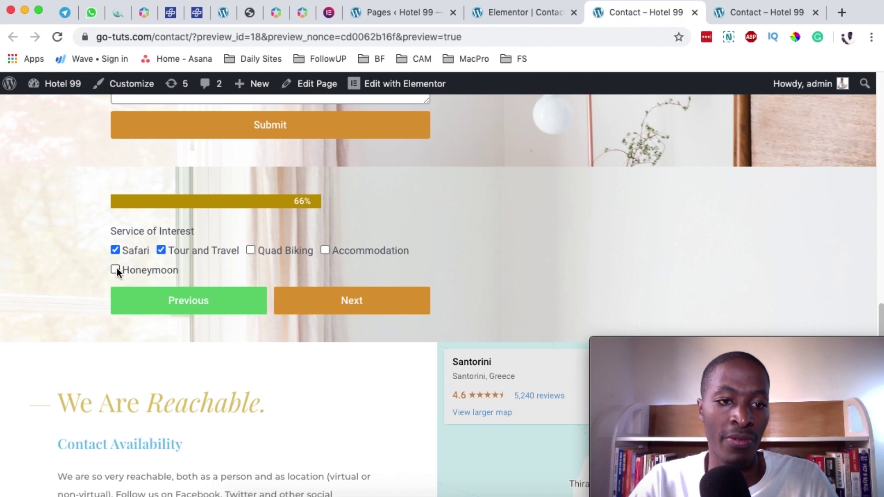
- Advance to the Message step and type a short test message
left_click(359, 304)
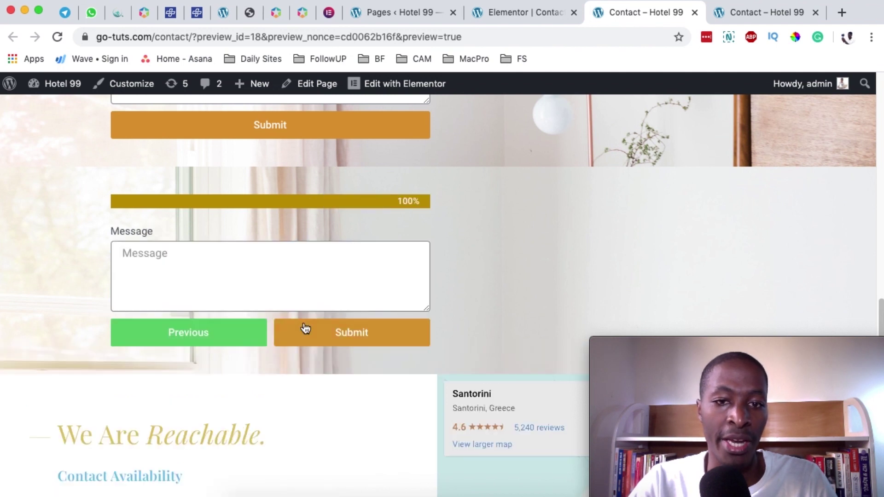
left_click(166, 270)
type("sfggaf")
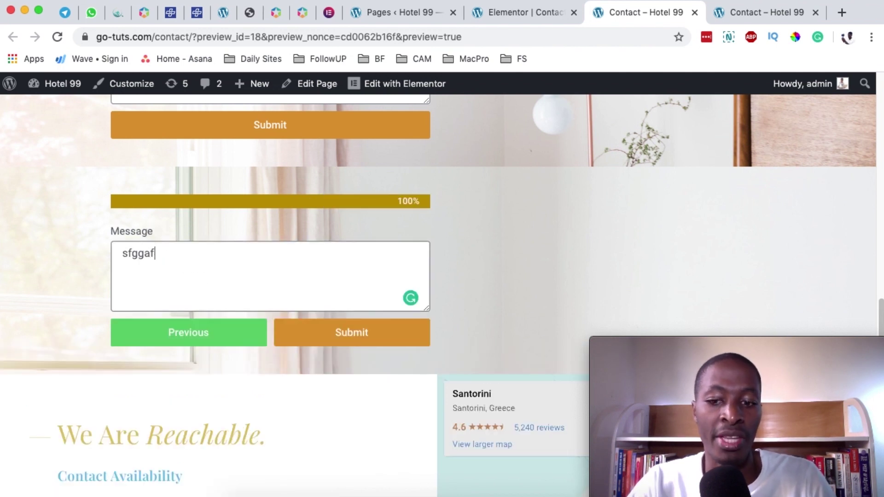
key("BackSpace")
key("BackSpace")
key("BackSpace")
key("BackSpace")
key("BackSpace")
type("Th")
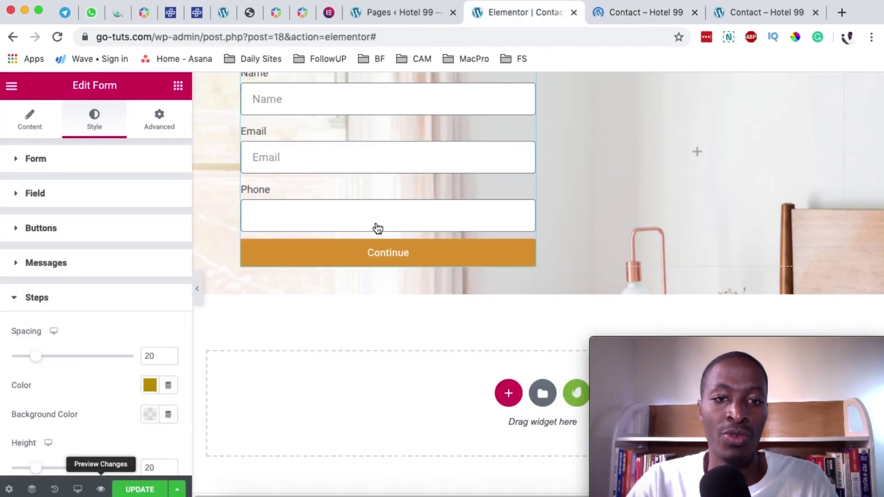
scroll(377, 228, "up", 3)
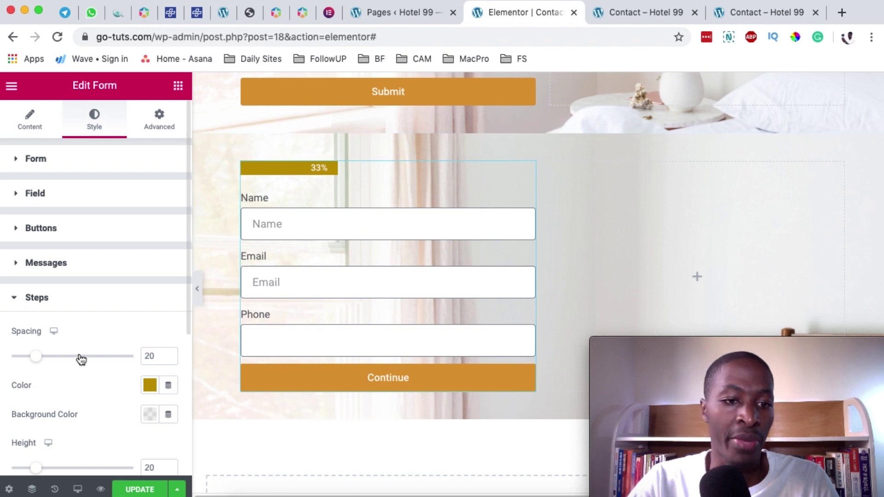
- Set the progress bar Height to 36 and Border Radius to 36 for pill-shaped ends
scroll(62, 363, "down", 3)
scroll(61, 358, "down", 1)
left_click_drag(35, 368, 56, 369)
left_click_drag(16, 419, 58, 414)
scroll(155, 415, "down", 2)
scroll(155, 415, "down", 2)
scroll(155, 414, "up", 5)
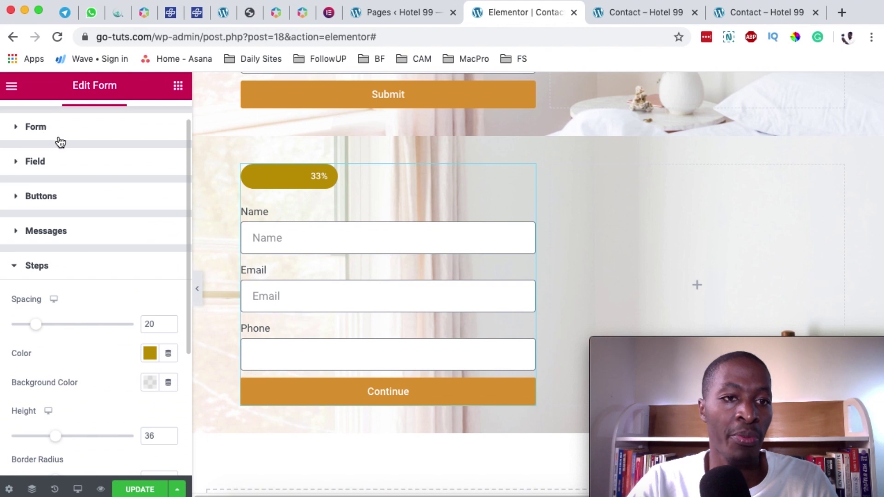
left_click(59, 138)
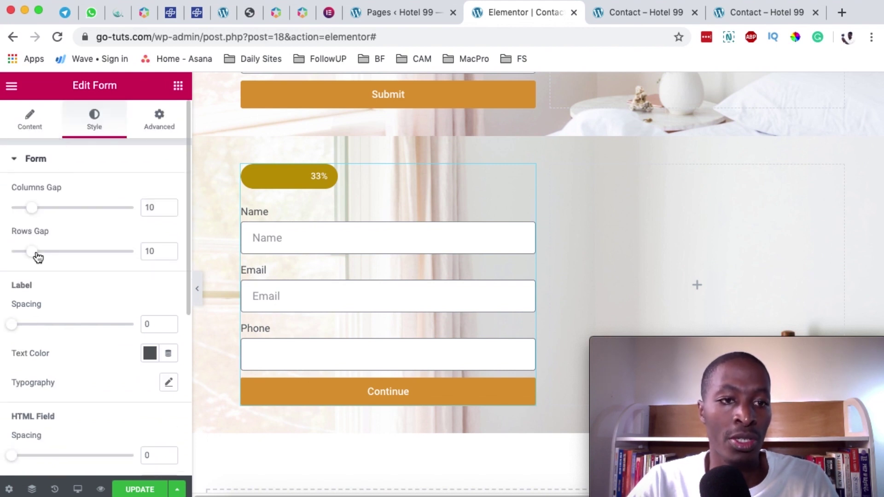
- Set the Name field's Column Width to 50%
left_click(35, 129)
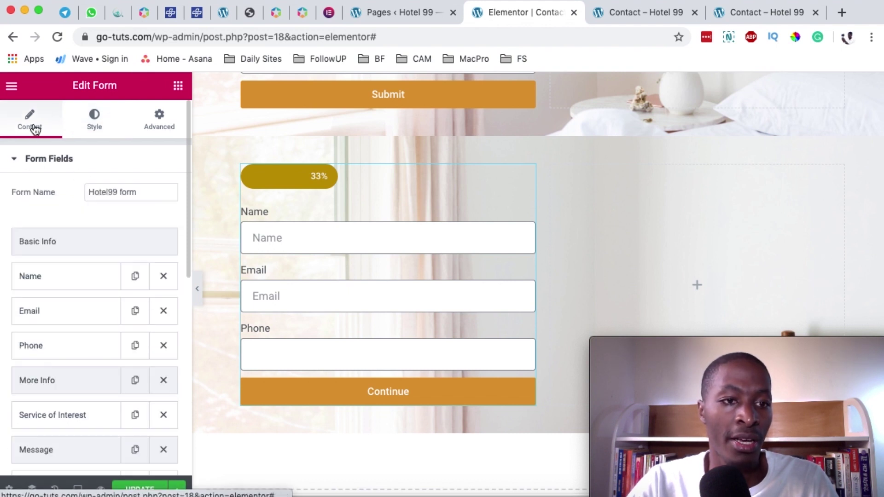
left_click(54, 282)
left_click(54, 281)
left_click(54, 281)
scroll(60, 386, "down", 1)
left_click(124, 417)
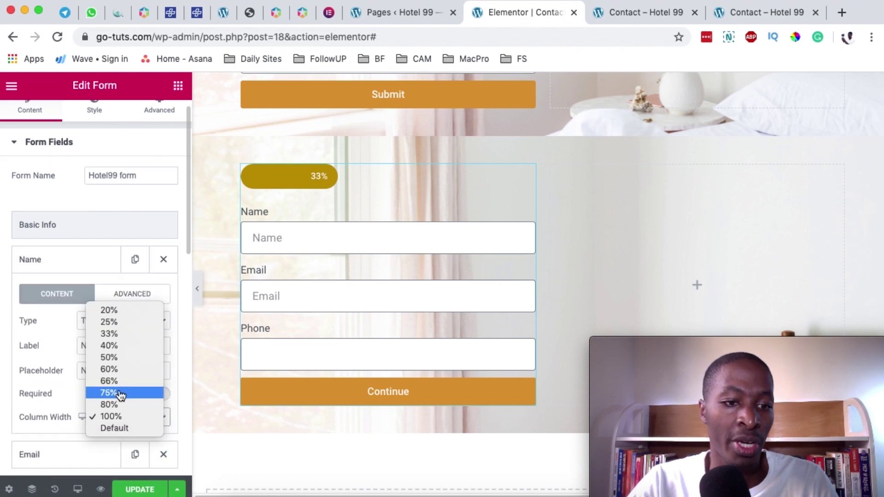
left_click(121, 357)
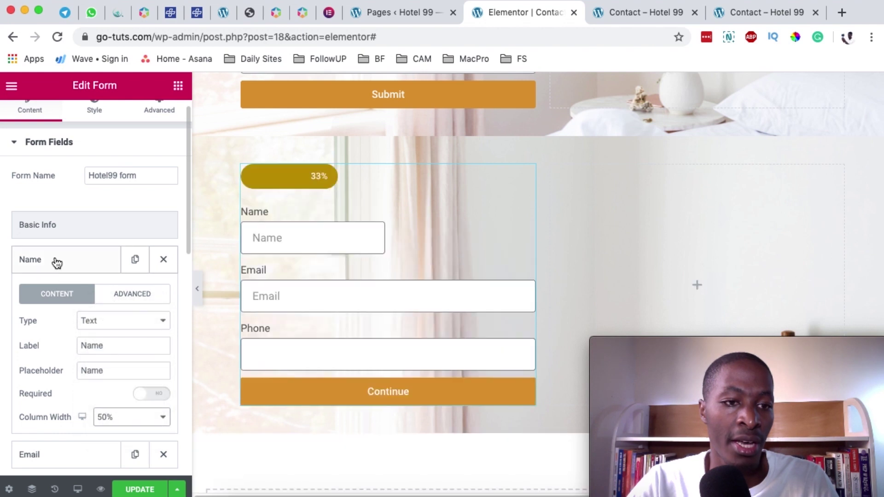
left_click(54, 258)
- Set the Email field's Column Width to 50% so it sits beside Name
left_click(56, 303)
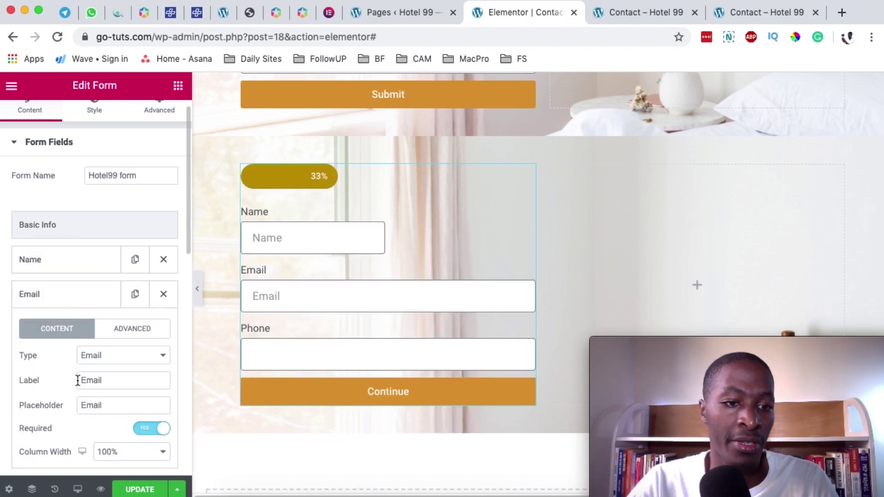
scroll(73, 410, "down", 1)
left_click(107, 437)
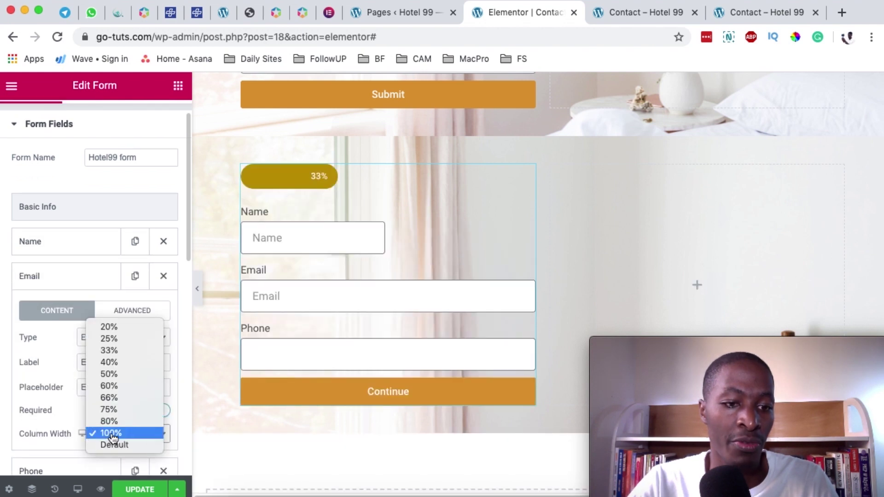
left_click(118, 375)
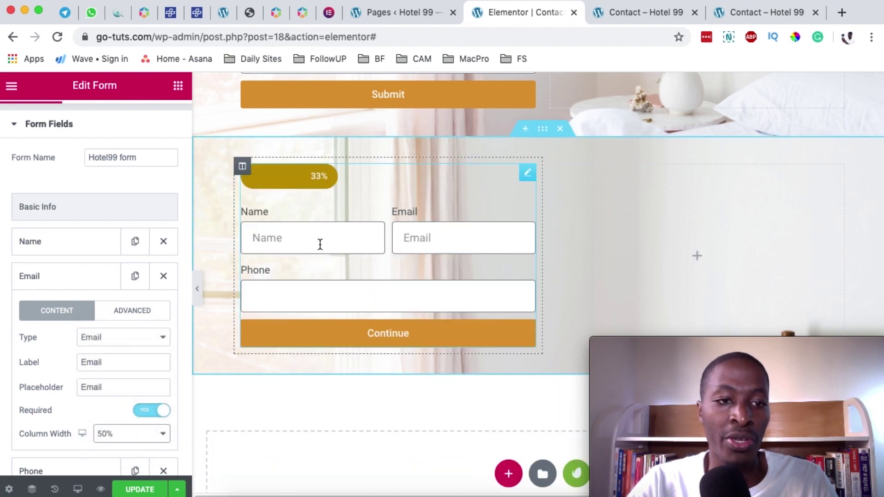
scroll(57, 256, "up", 2)
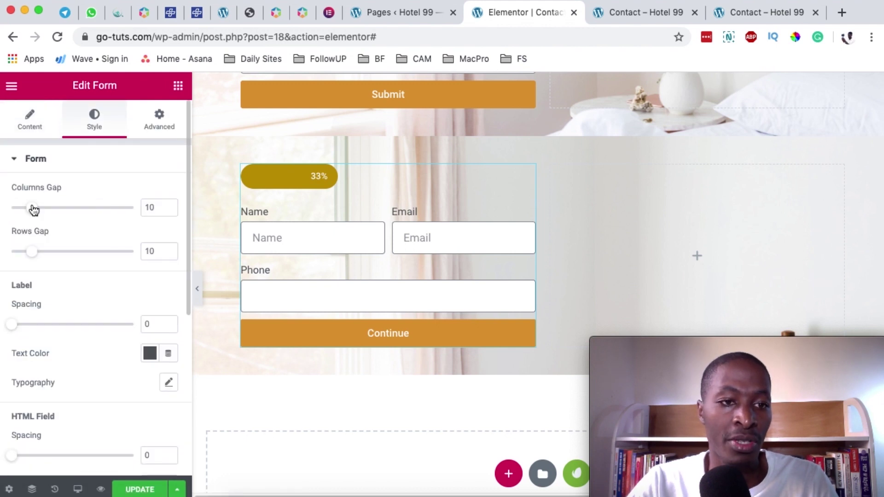
- Increase the form's column and row gaps and make the label text green #23A455
left_click_drag(33, 210, 32, 213)
left_click_drag(34, 256, 48, 251)
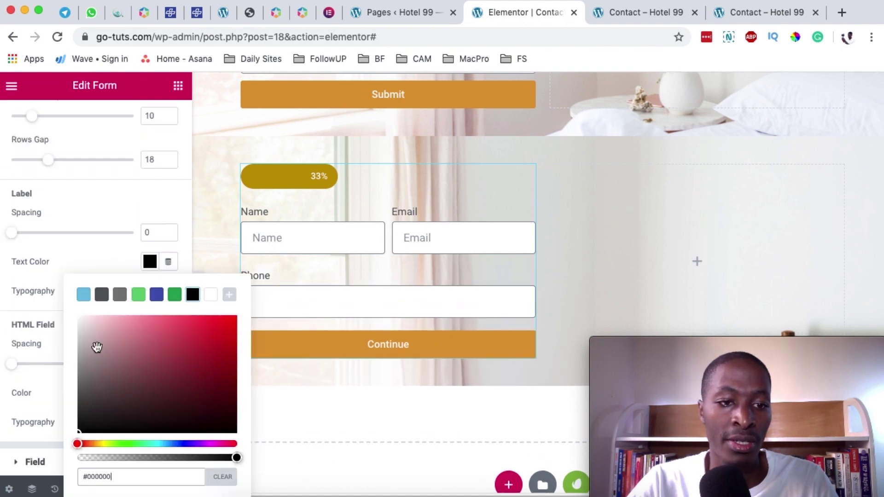
left_click(42, 276)
left_click(153, 265)
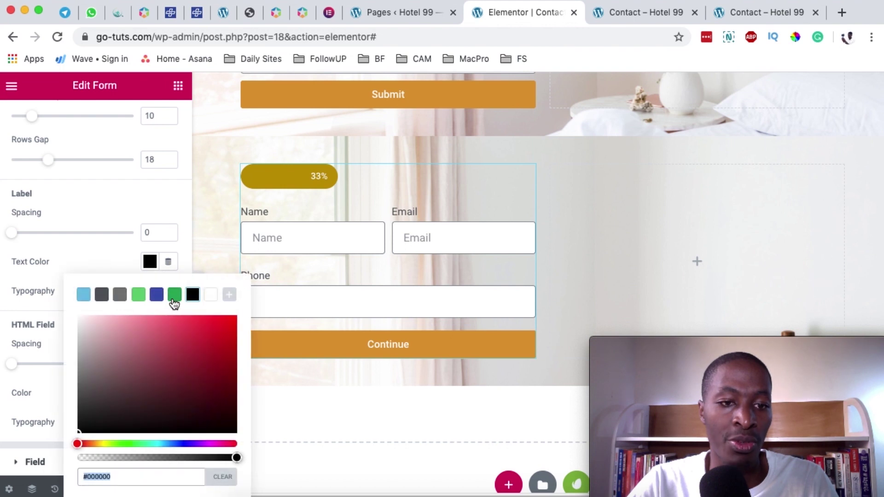
left_click(174, 298)
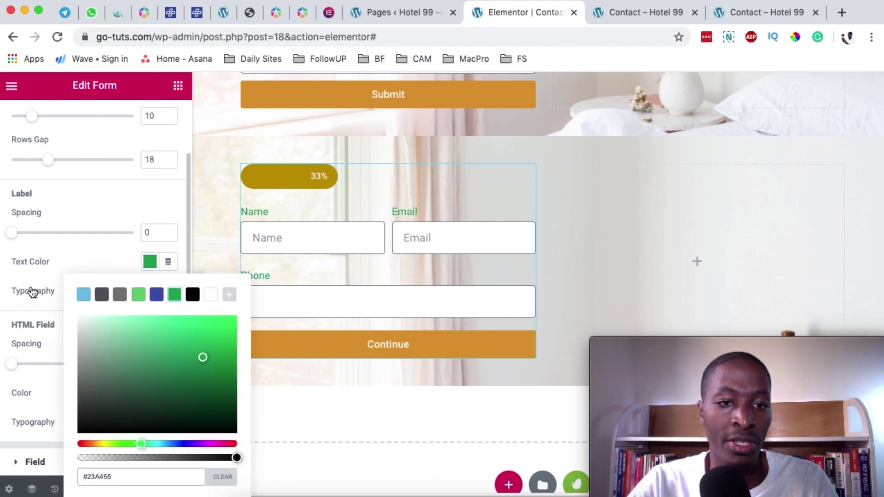
left_click(73, 370)
- In Style > Field, make the text inside the fields the same green
left_click(35, 461)
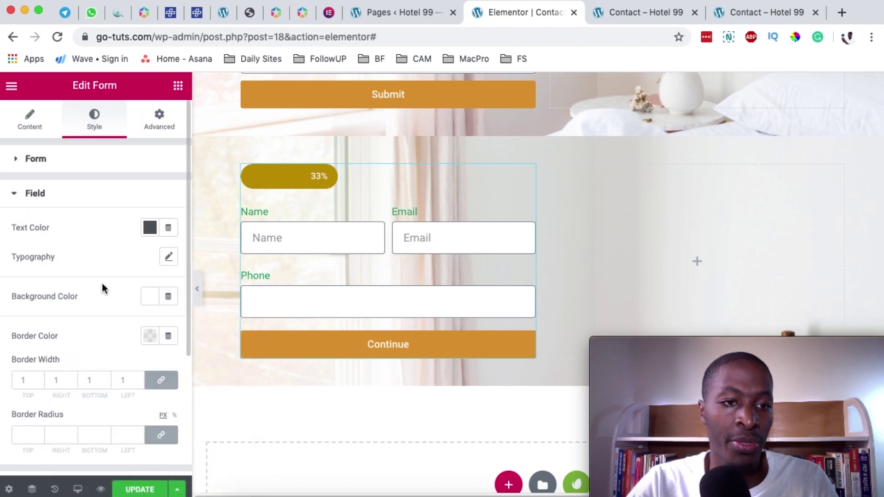
scroll(103, 283, "down", 2)
left_click(150, 208)
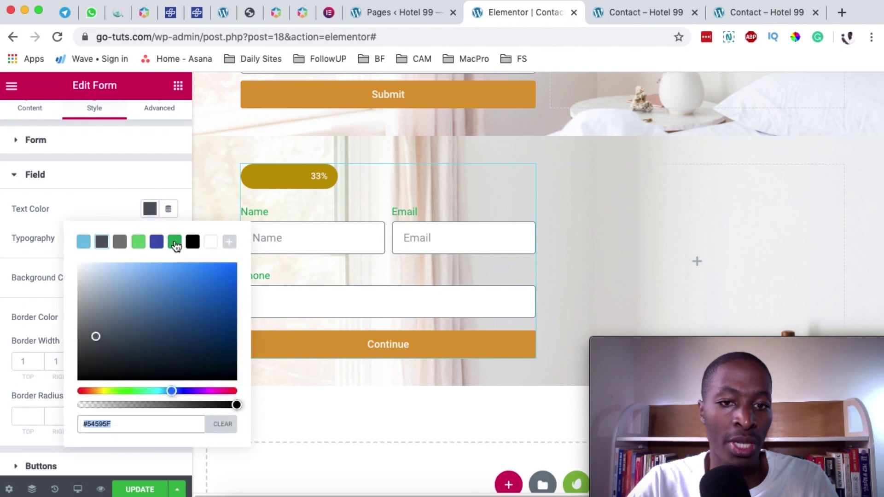
left_click(175, 243)
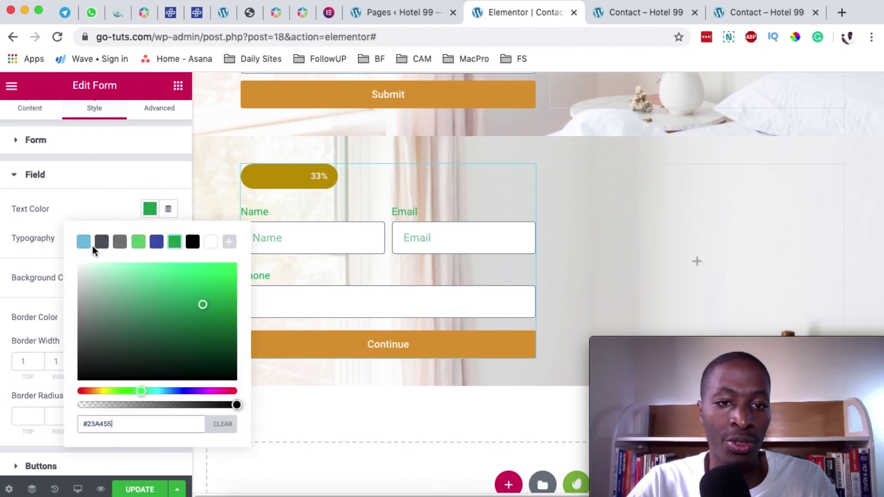
left_click(110, 209)
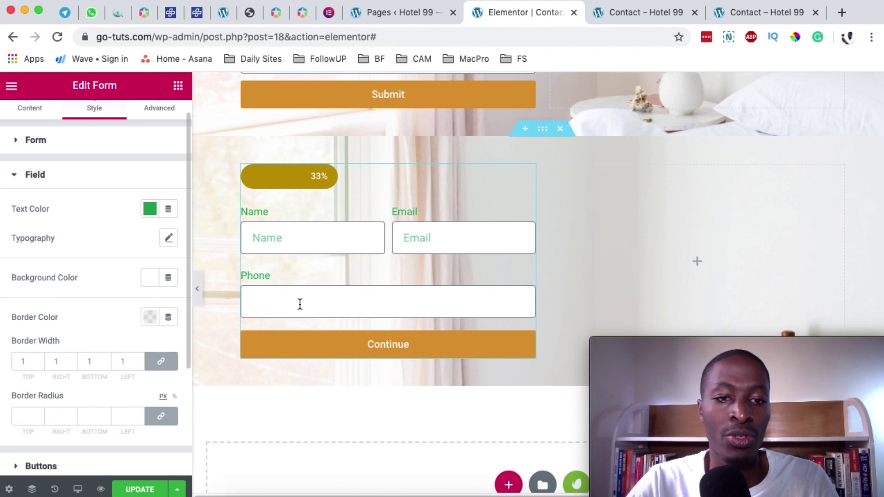
scroll(91, 307, "down", 1)
- Set the Next & Submit button's hover background colour to green #81D742
scroll(90, 300, "down", 1)
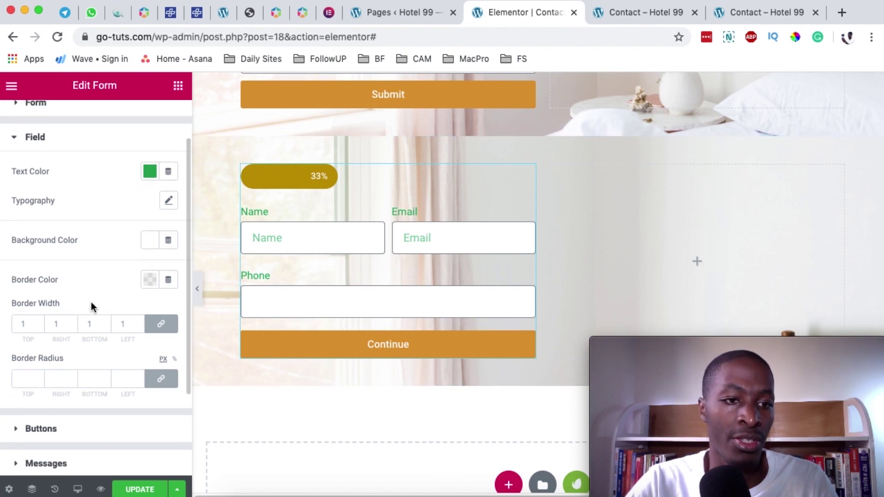
scroll(91, 303, "down", 4)
left_click(92, 307)
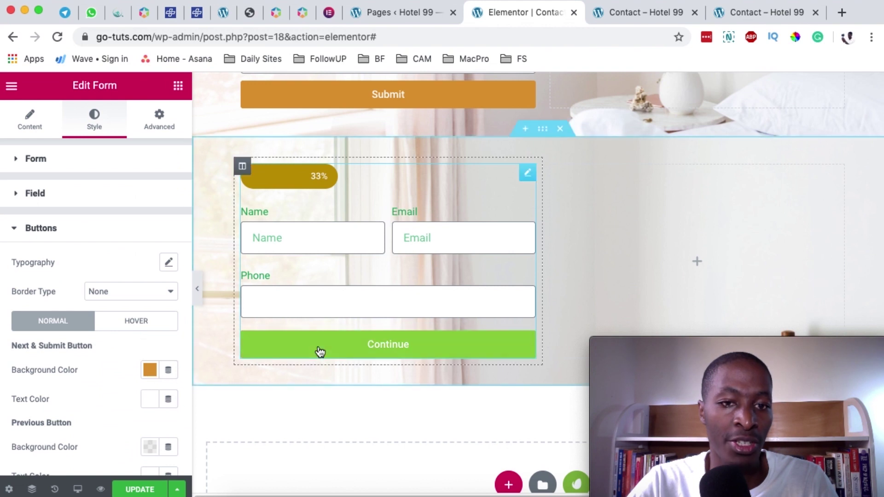
scroll(412, 317, "down", 1)
scroll(138, 350, "down", 1)
left_click(138, 315)
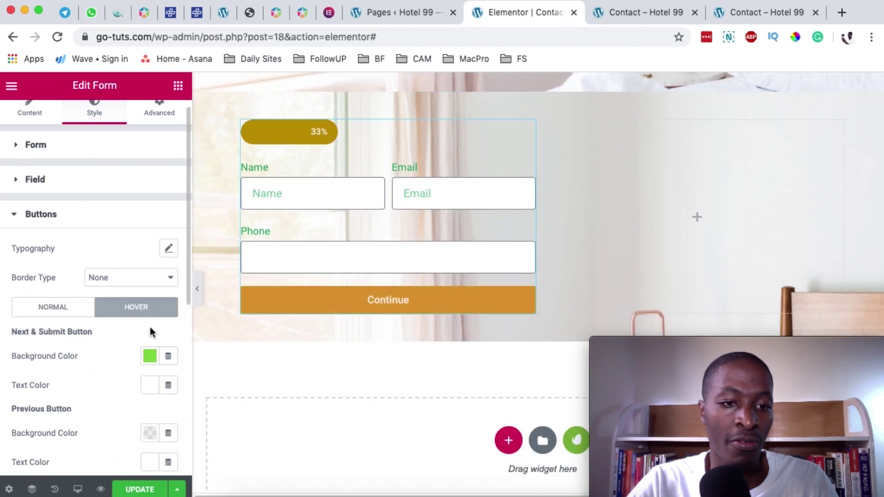
left_click(149, 355)
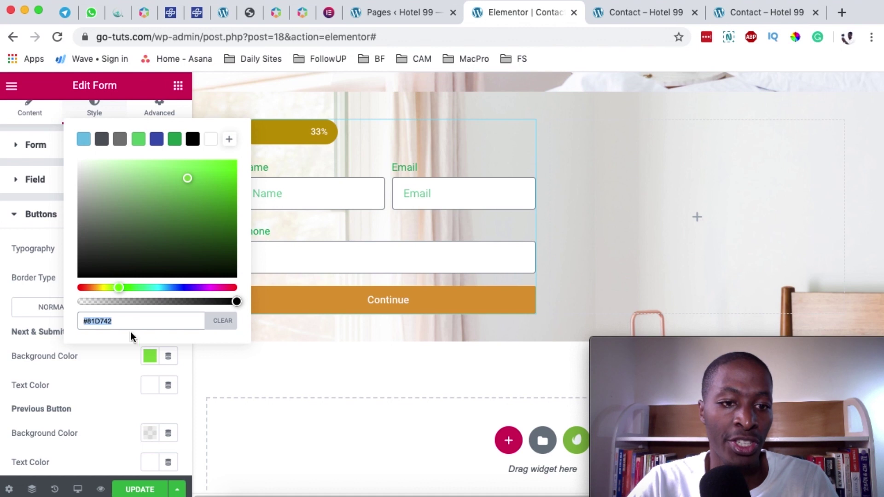
left_click(147, 363)
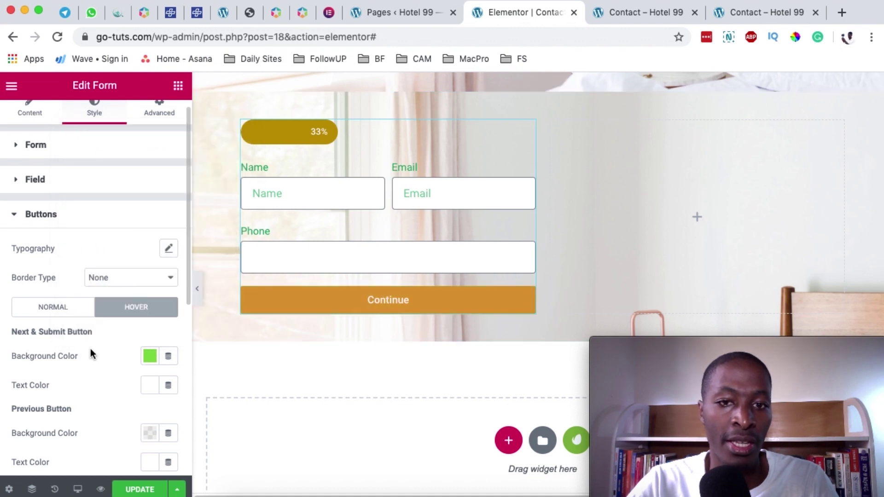
- Collapse the button styling and look over the Messages colour settings
scroll(104, 380, "down", 1)
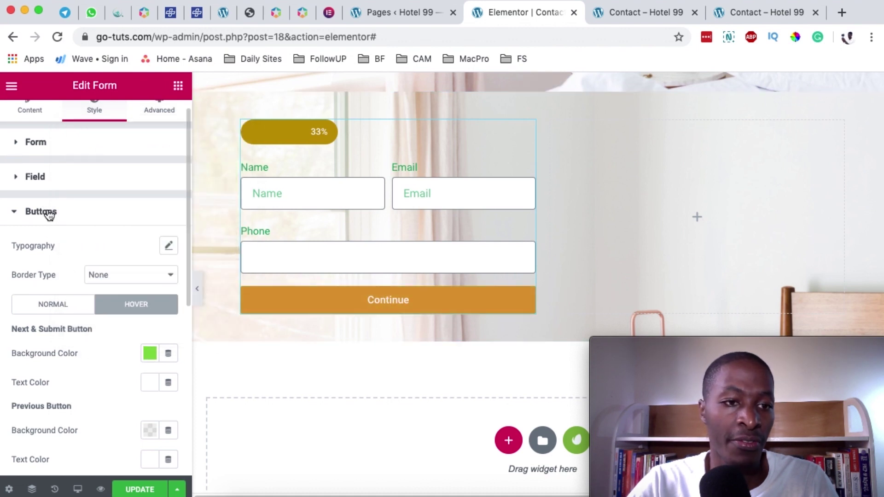
left_click(48, 212)
left_click(54, 267)
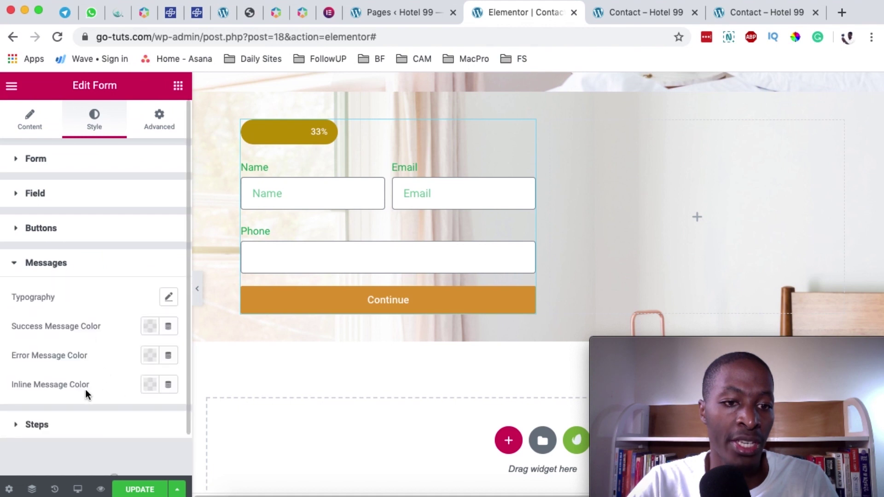
scroll(86, 392, "down", 2)
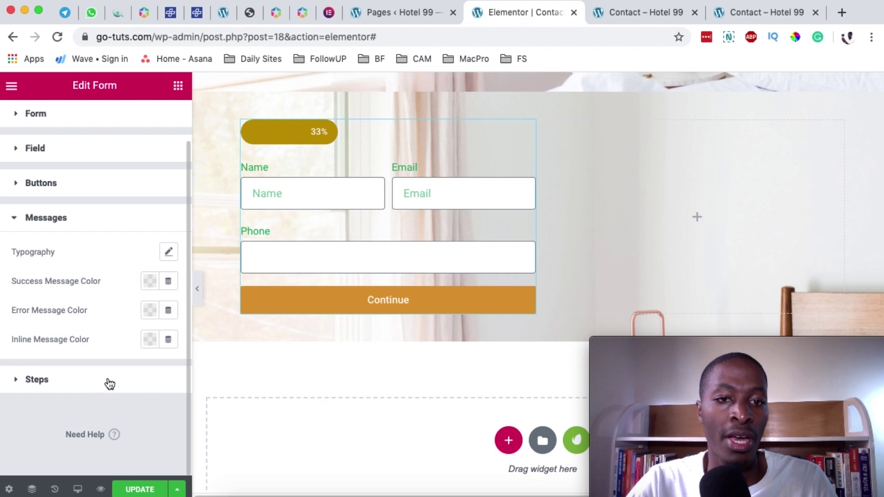
scroll(109, 383, "up", 2)
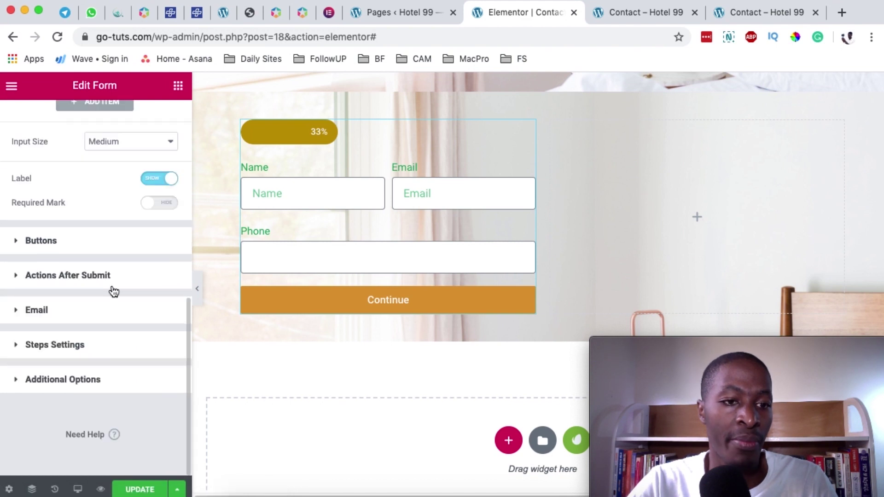
- Open the Email action and review its recipient, subject and [all-fields] message body
left_click(112, 287)
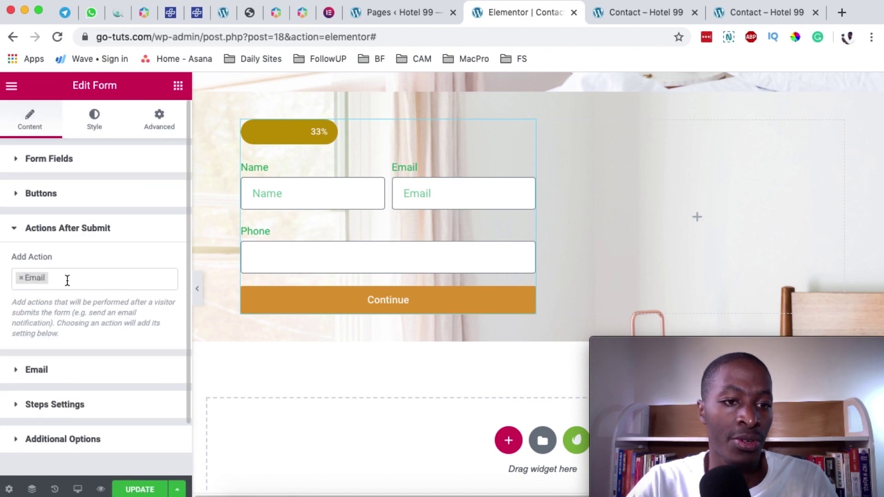
left_click(80, 369)
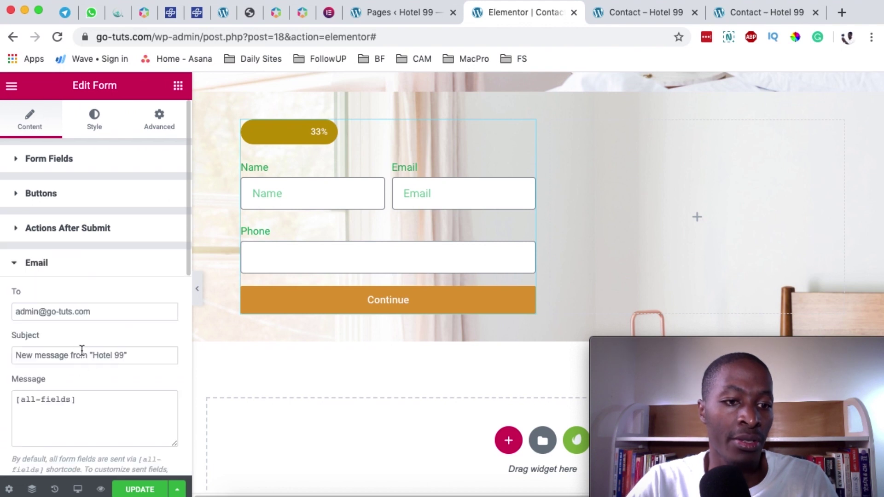
triple_click(102, 313)
scroll(150, 374, "down", 2)
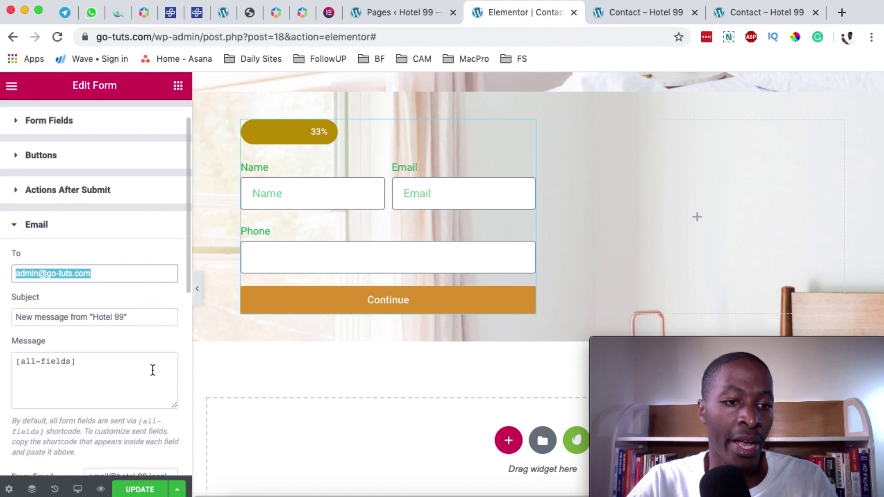
triple_click(16, 318)
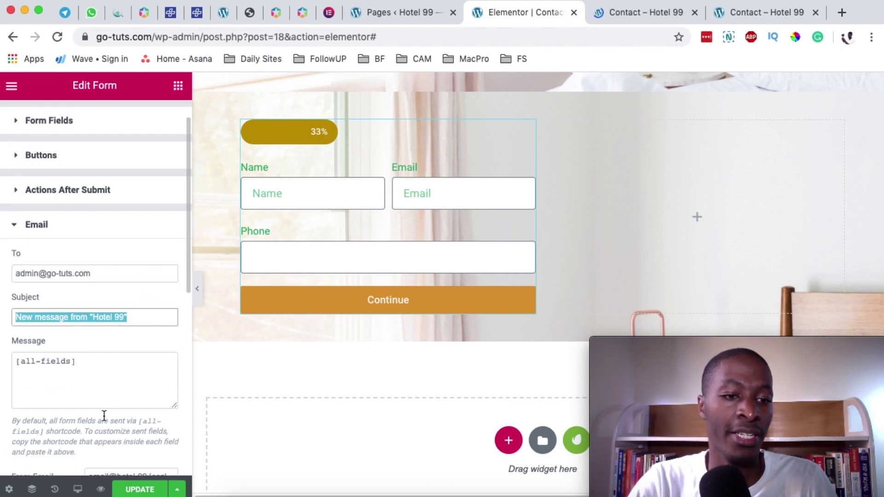
scroll(104, 416, "down", 4)
left_click_drag(74, 289, 9, 286)
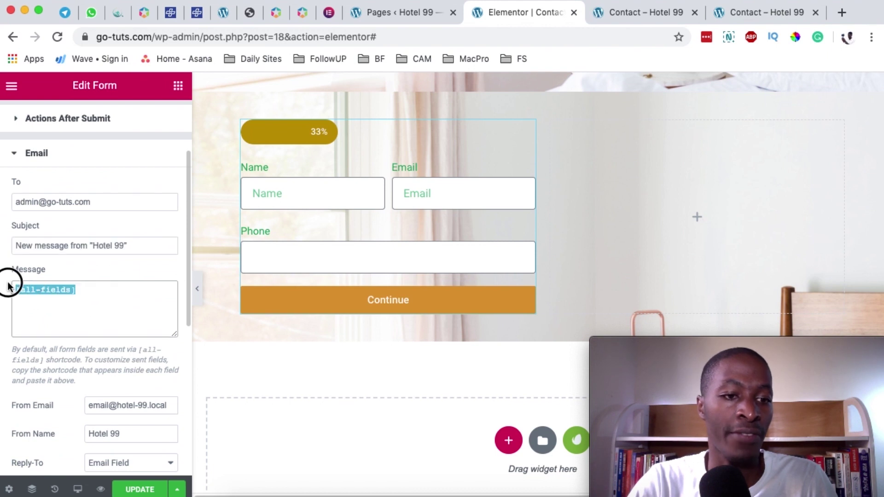
- Check the sender address, keep Reply-To as the Email field, and expand Additional Options
scroll(123, 321, "down", 5)
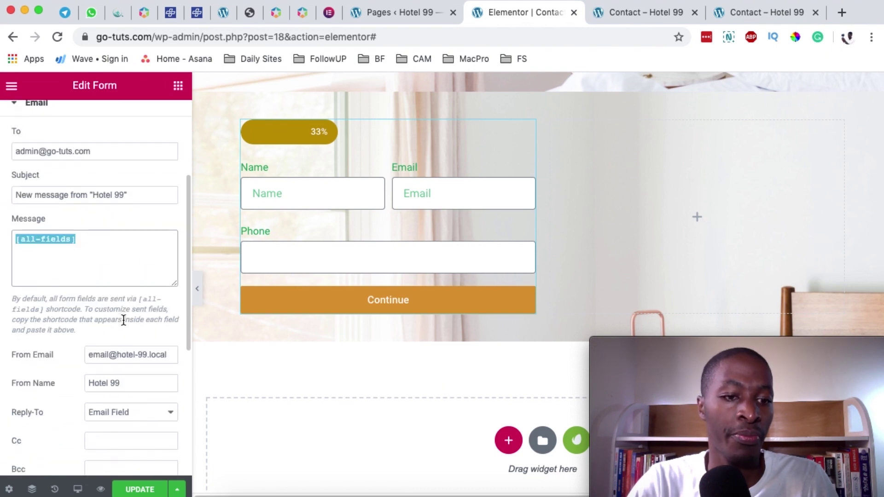
scroll(123, 318, "down", 1)
triple_click(132, 302)
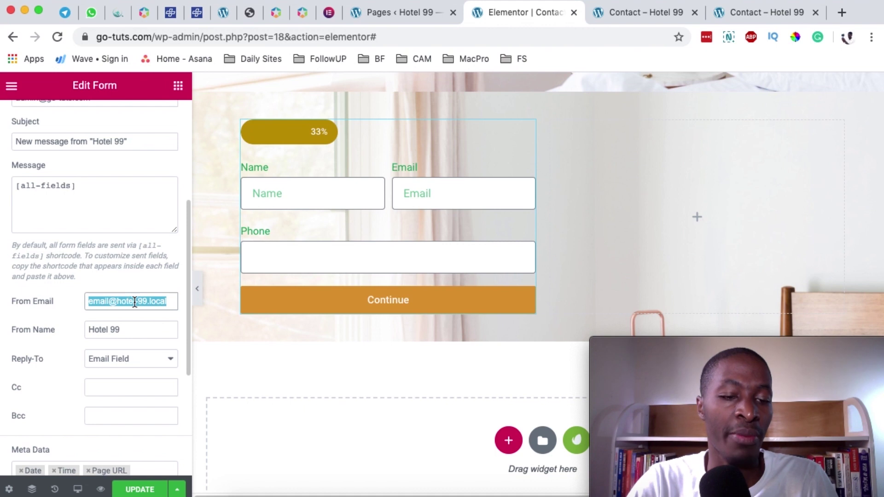
left_click(147, 362)
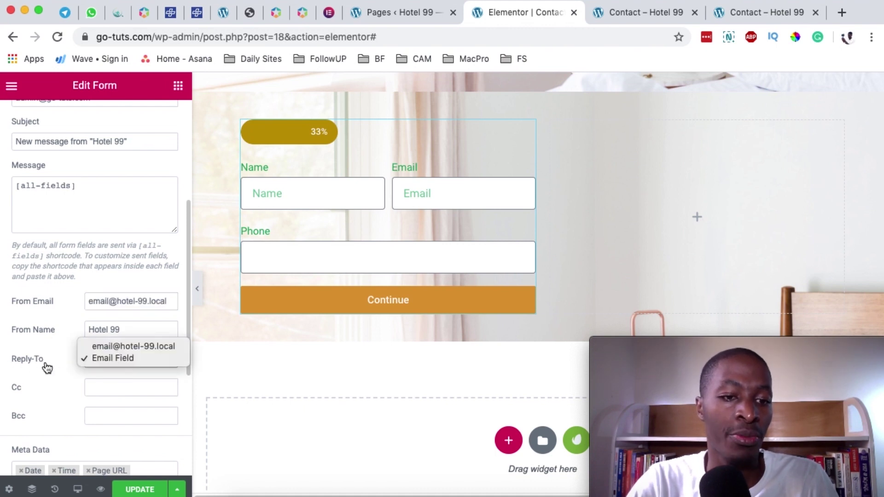
left_click(109, 361)
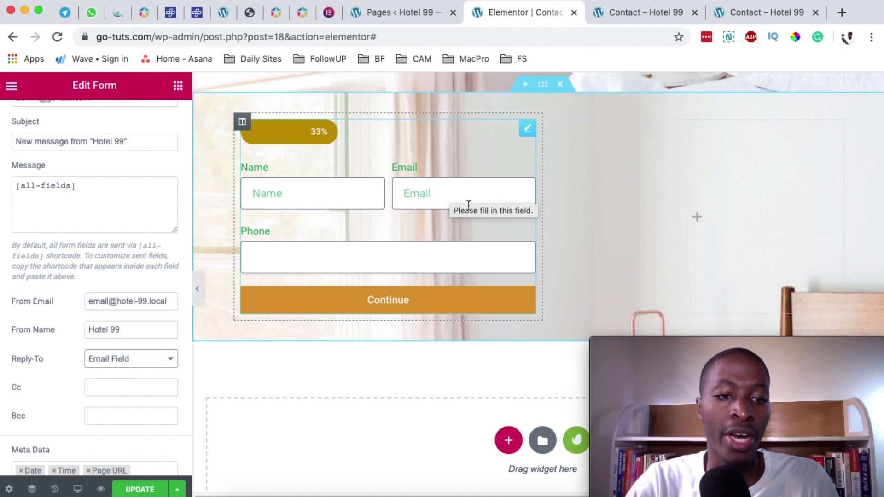
scroll(126, 365, "down", 3)
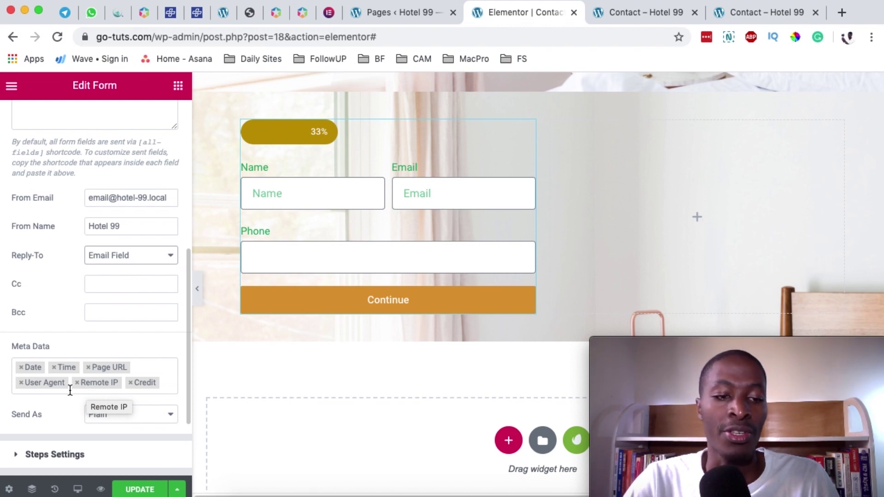
scroll(53, 410, "down", 3)
left_click(55, 363)
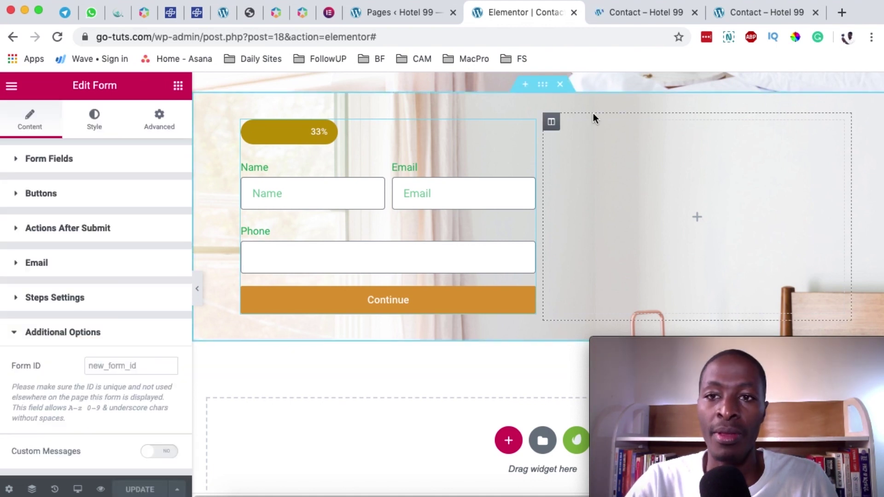
- On the contact page preview, fill the first step with a test name, email address and phone number
key("ctrl+Tab")
scroll(456, 183, "down", 10)
scroll(457, 183, "up", 3)
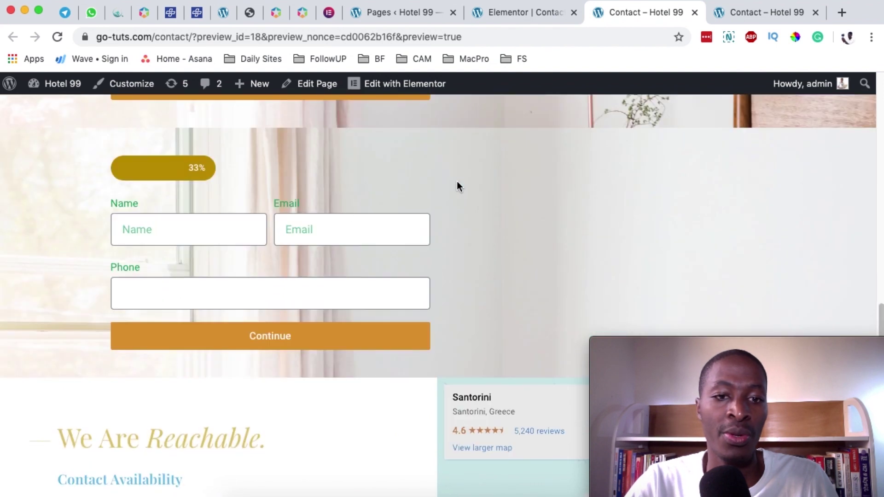
left_click(153, 233)
left_click(337, 228)
left_click(170, 296)
left_click(64, 329)
left_click(146, 232)
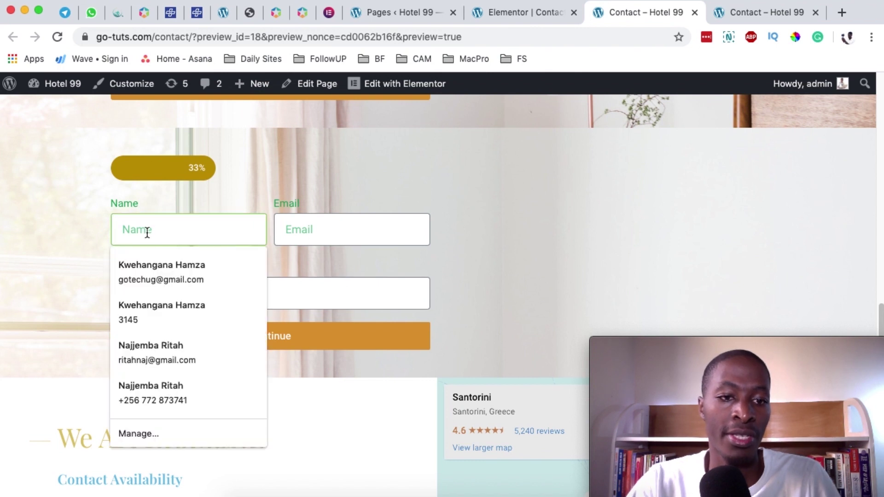
type("Hamza")
key("Tab")
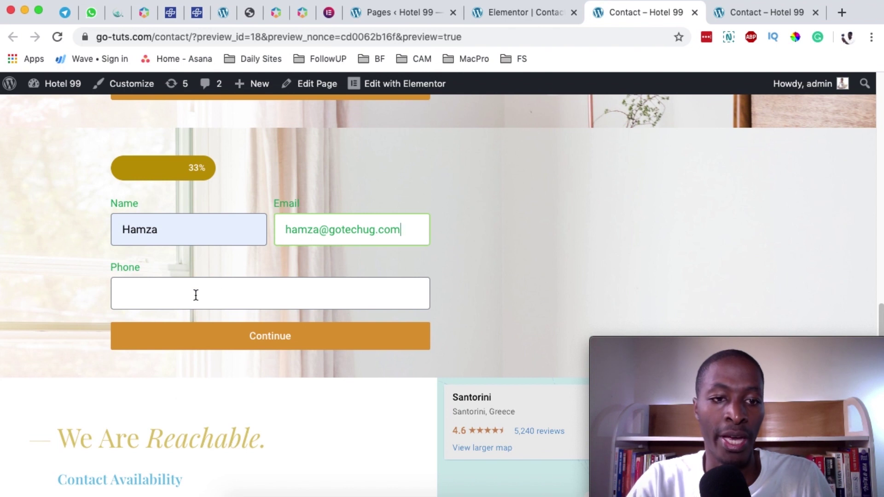
left_click(187, 296)
type("323552")
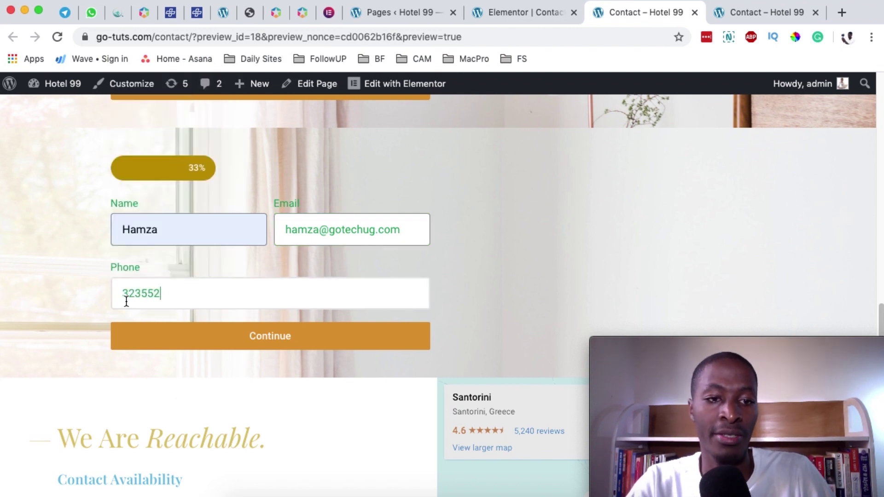
- Step forward and back through the service and message steps, ending on the Message step
left_click(209, 334)
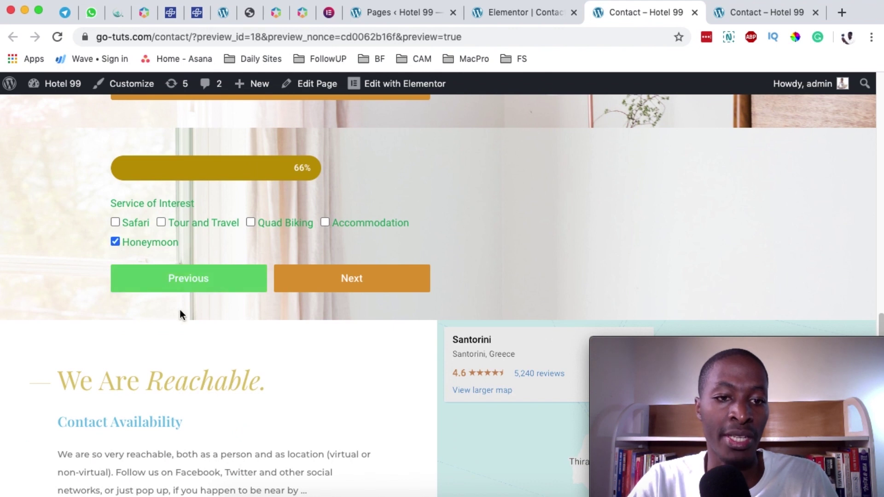
left_click(365, 279)
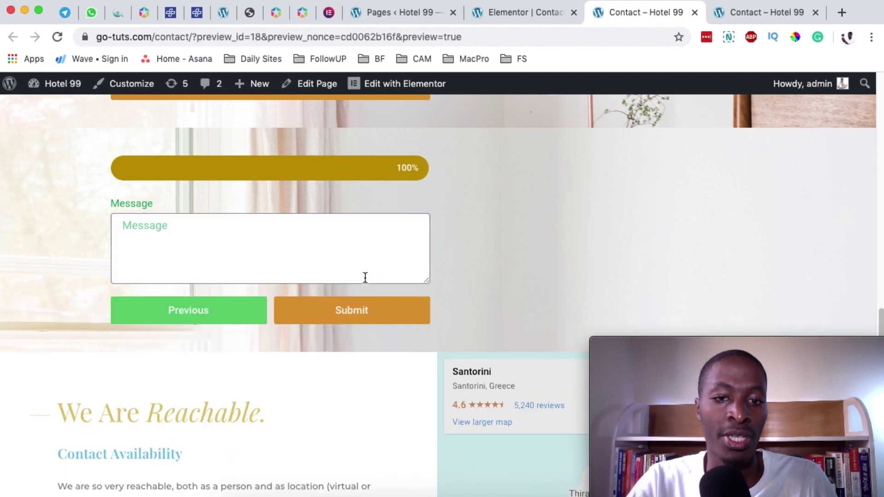
left_click(217, 318)
left_click(213, 279)
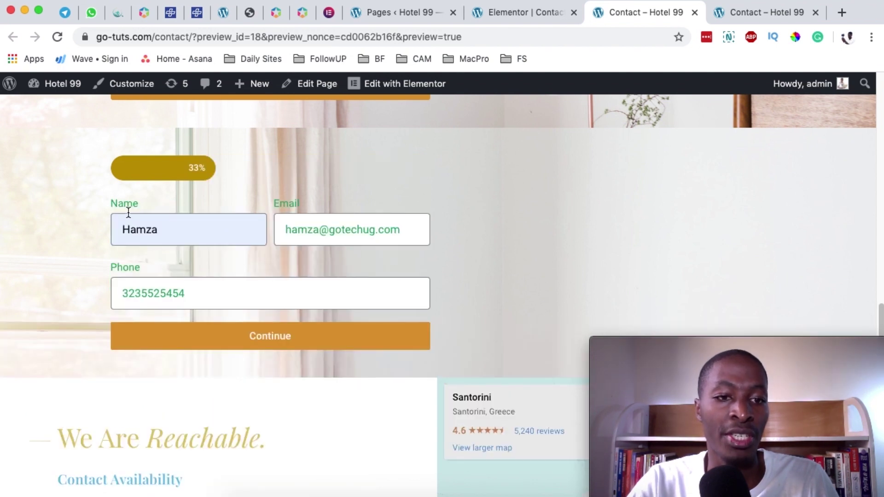
left_click(266, 335)
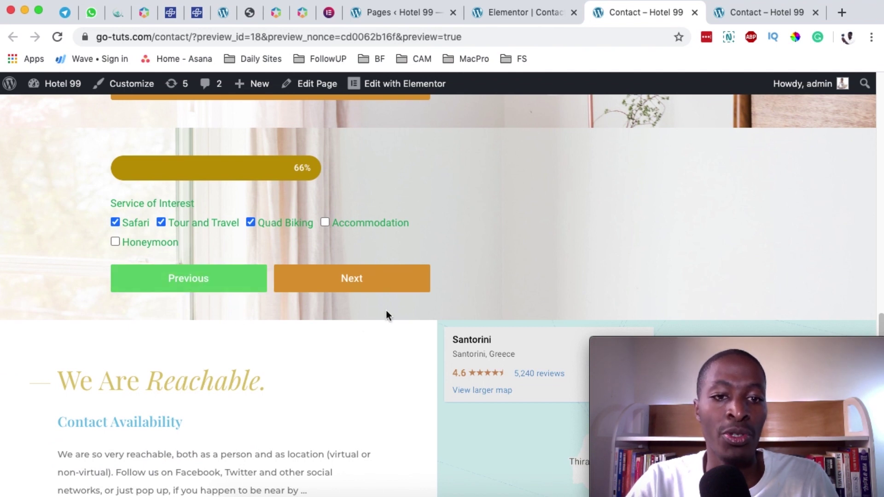
left_click(345, 278)
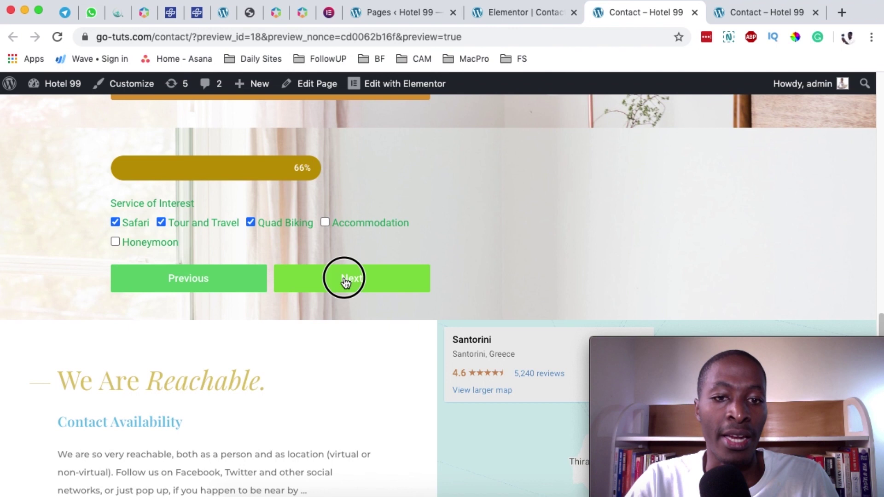
- Write the message 'I want to book one of your services' and submit the test entry
left_click(131, 246)
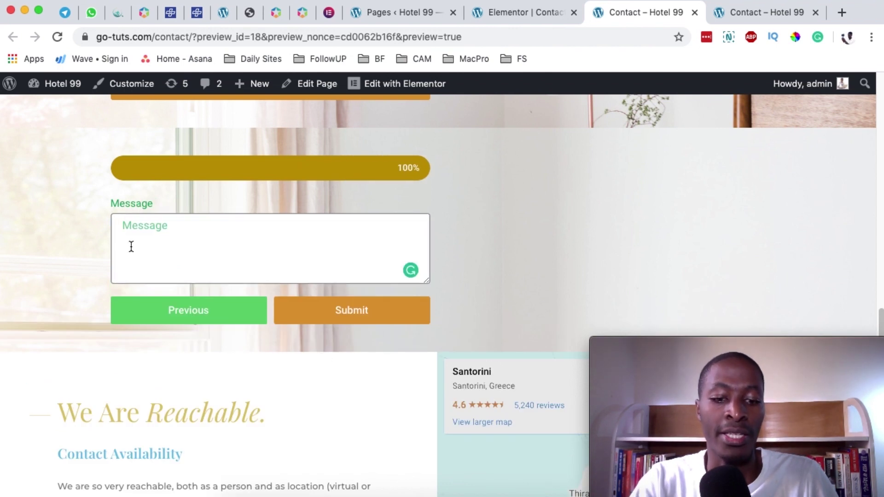
type("T")
key("BackSpace")
type("I want to book one")
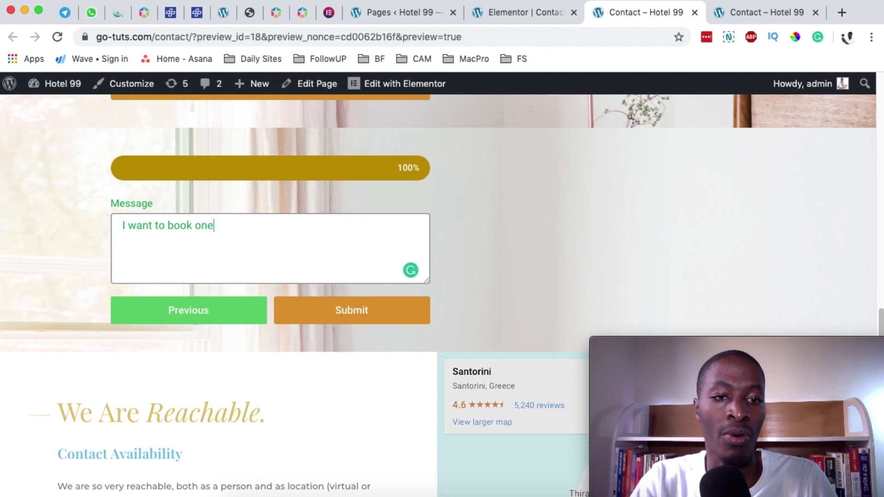
type(" of your services")
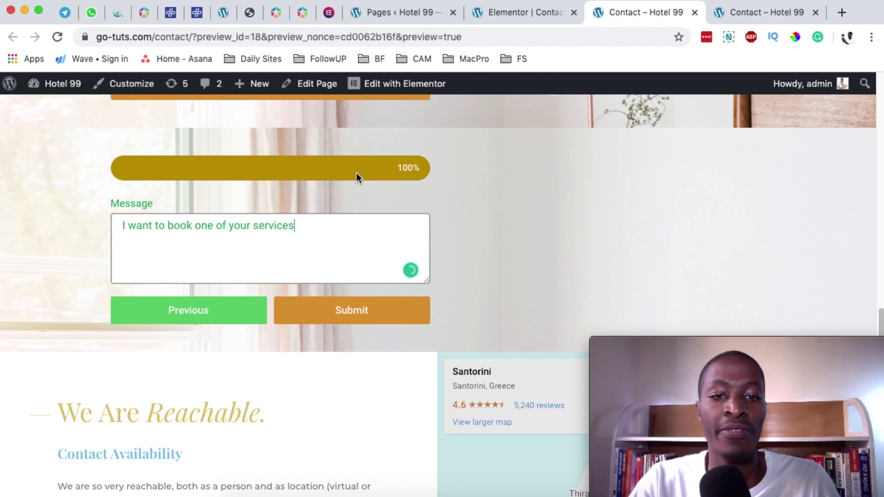
left_click(351, 317)
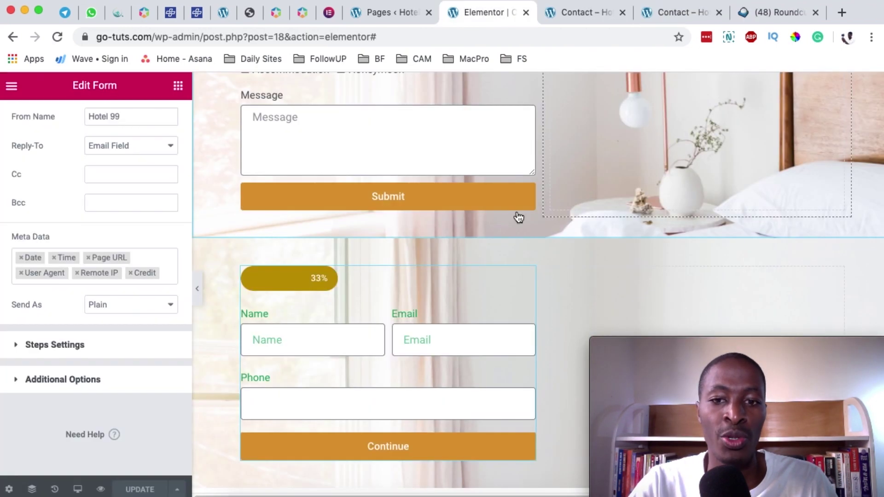
scroll(387, 326, "up", 5)
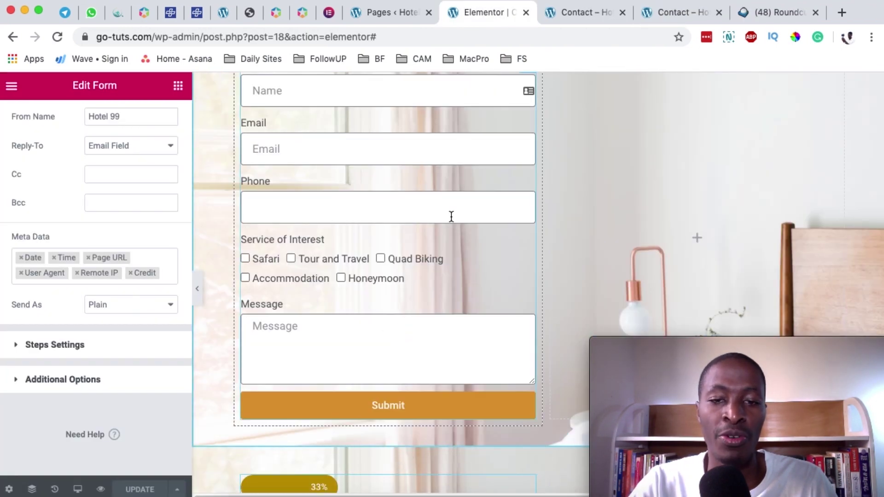
- Select the form widget and save the contact page with UPDATE
scroll(451, 216, "up", 1)
scroll(420, 379, "up", 5)
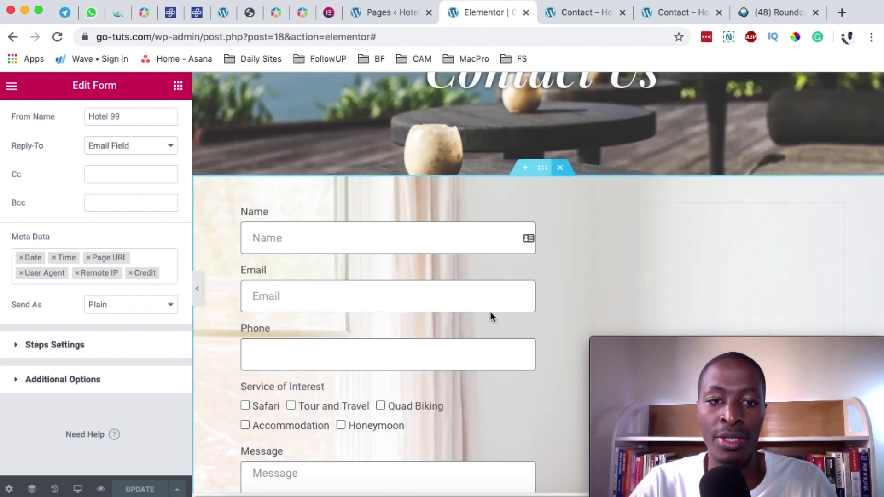
left_click(491, 311)
scroll(396, 331, "down", 5)
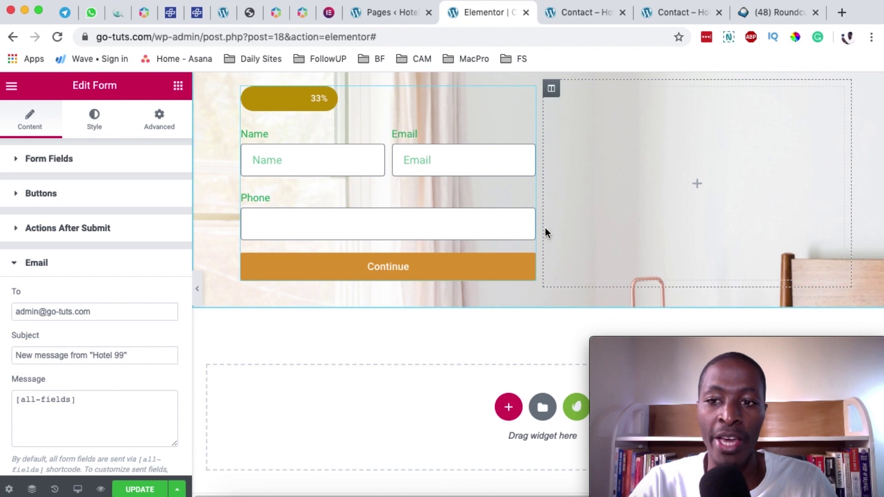
left_click(148, 492)
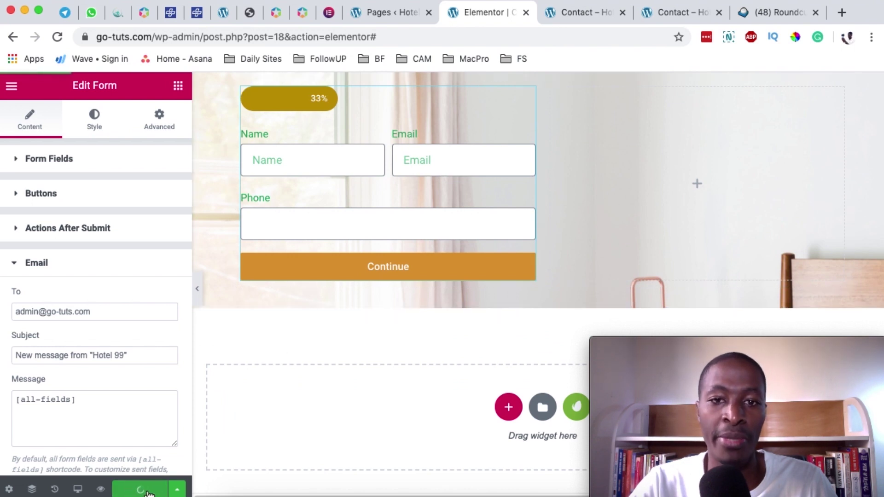
- Open the saved contact page live and start filling the form's first step
left_click(100, 489)
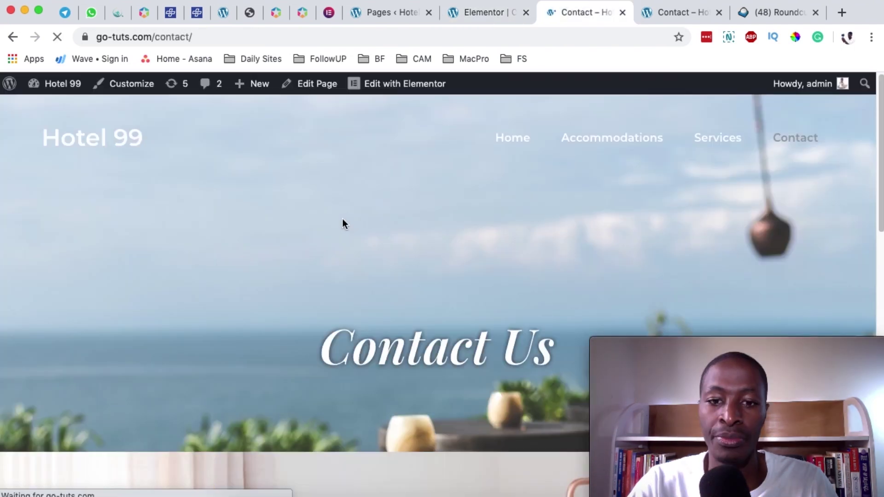
scroll(342, 223, "down", 7)
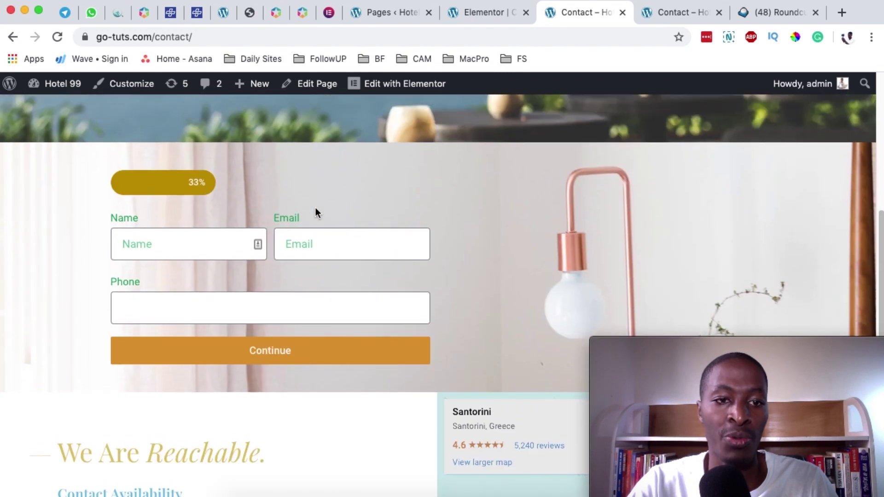
scroll(375, 292, "down", 1)
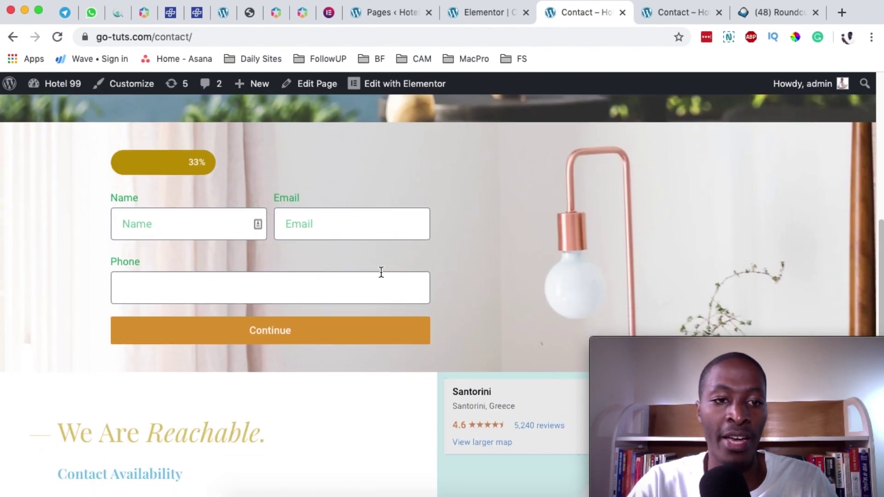
left_click(176, 222)
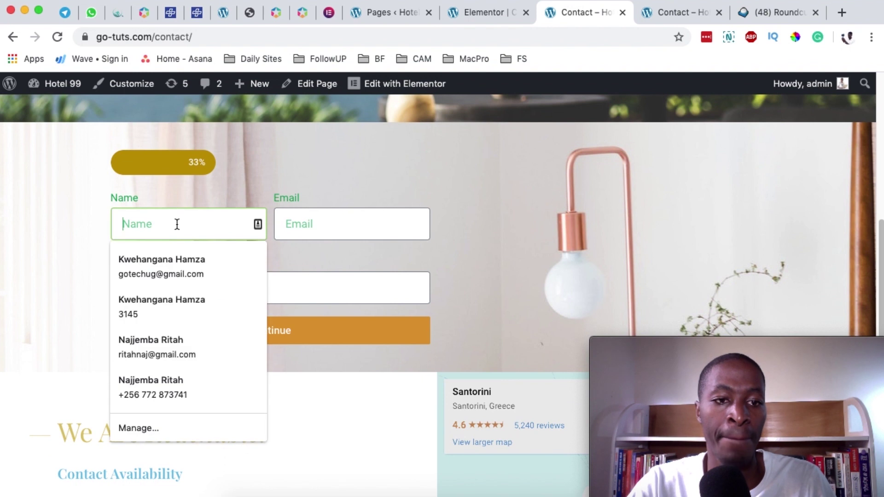
left_click(346, 268)
key("Return")
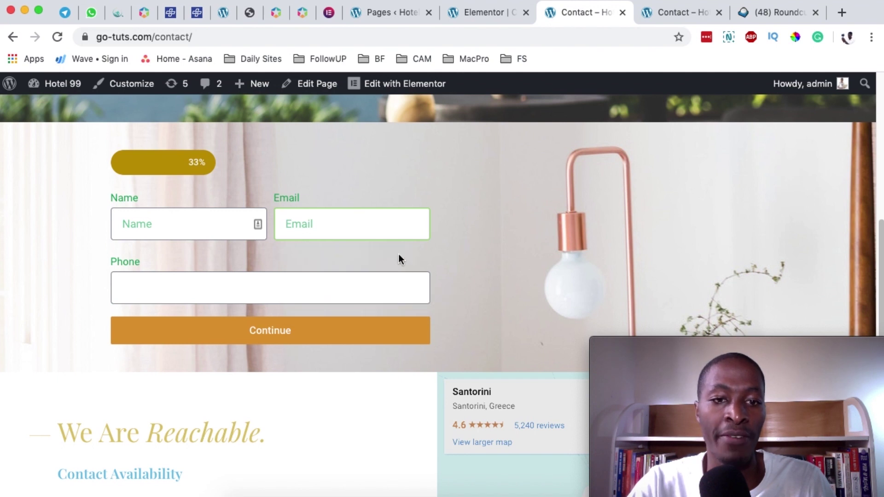
- Enter an email and advance the form through the service step to its 100% Message step
type("afe")
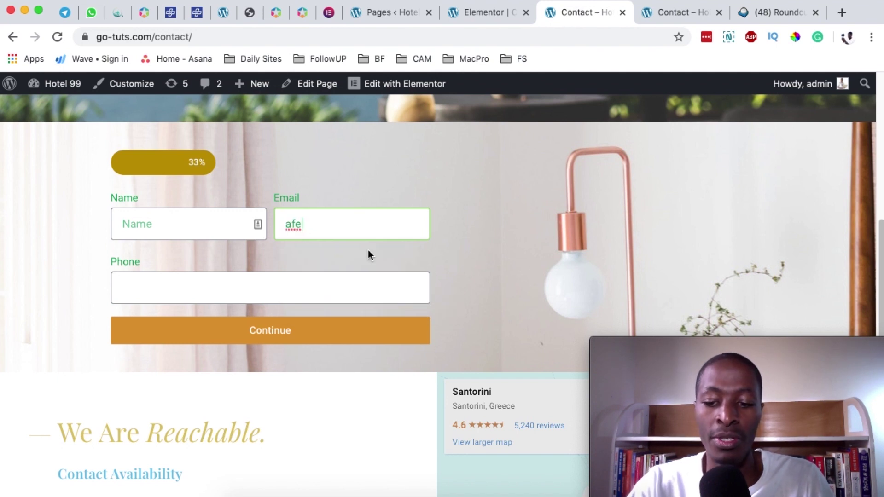
key("super+l")
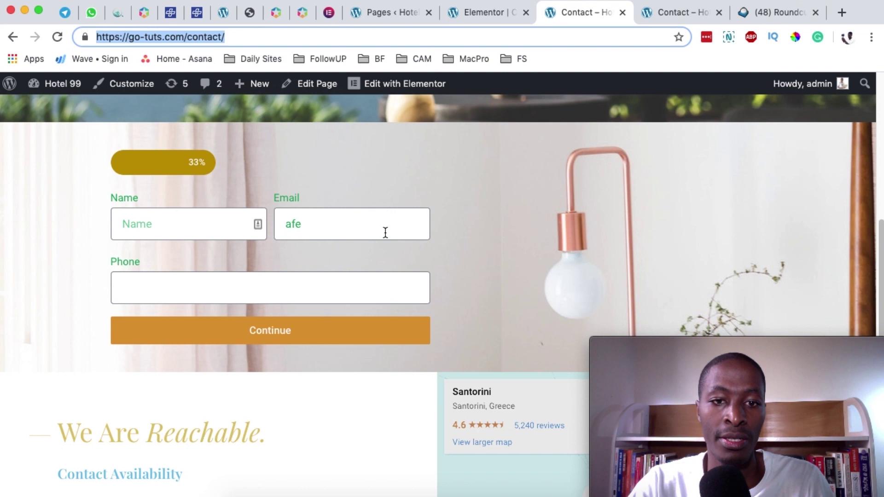
left_click(373, 221)
key("Return")
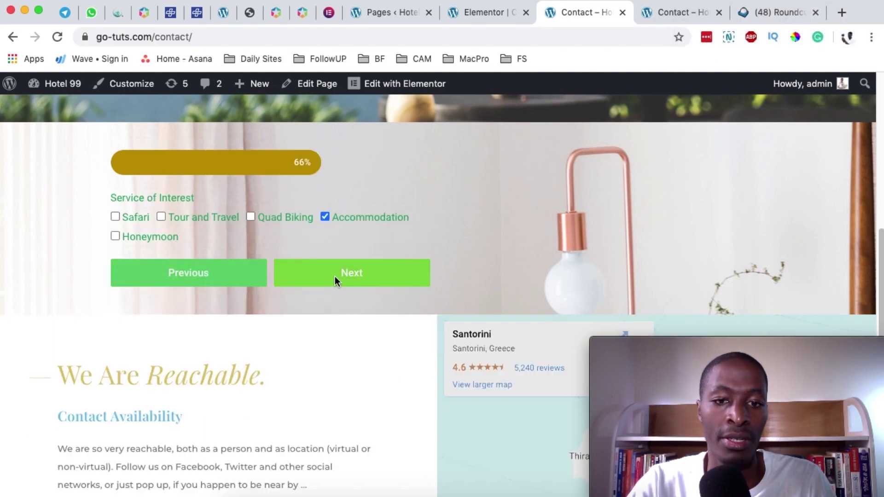
left_click(335, 277)
left_click(197, 241)
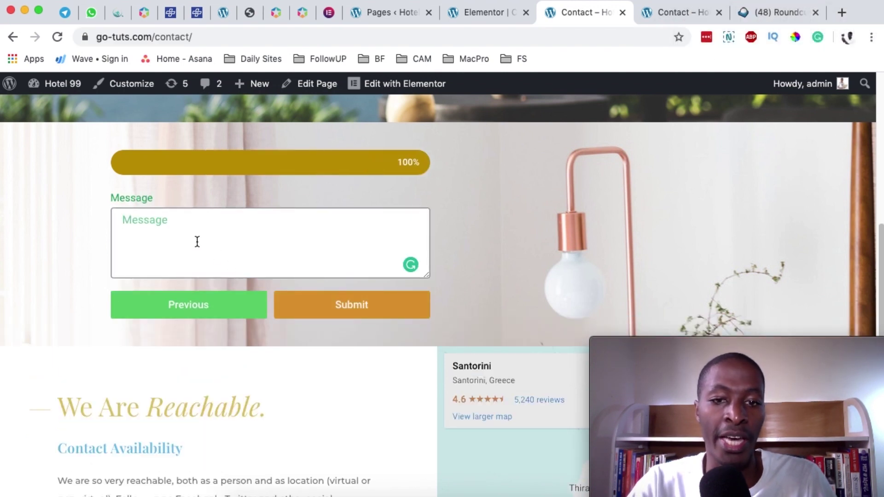